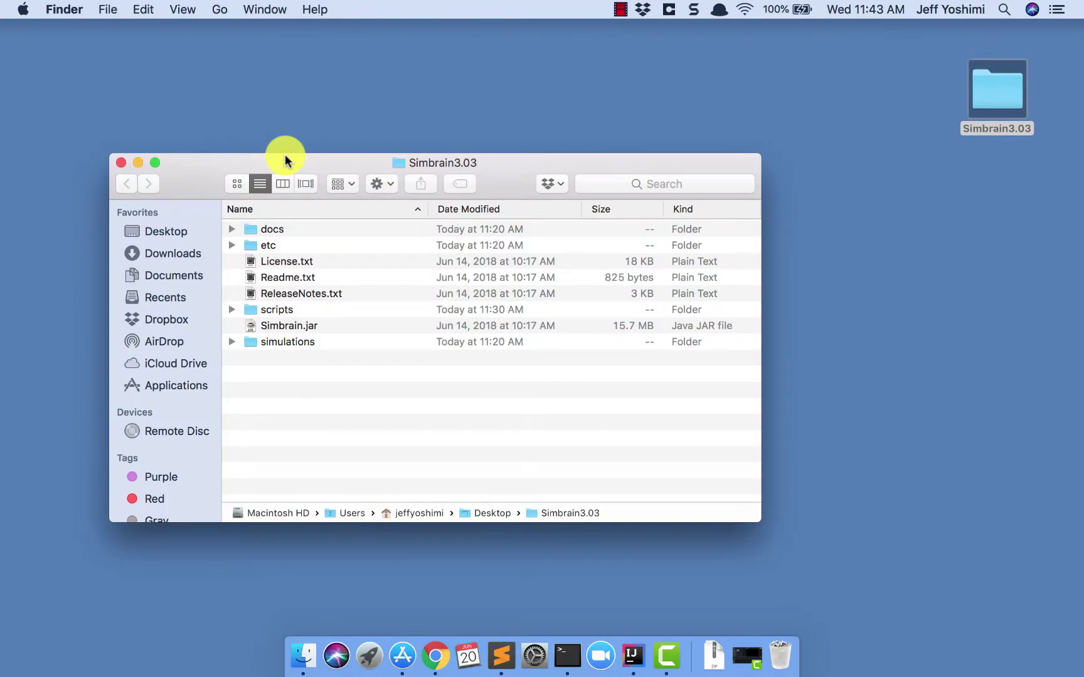
# Step: Open ReleaseNotes.txt from the Simbrain3.03 folder and look through the release notes
pyautogui.moveTo(285, 160); pyautogui.dragTo(623, 151)
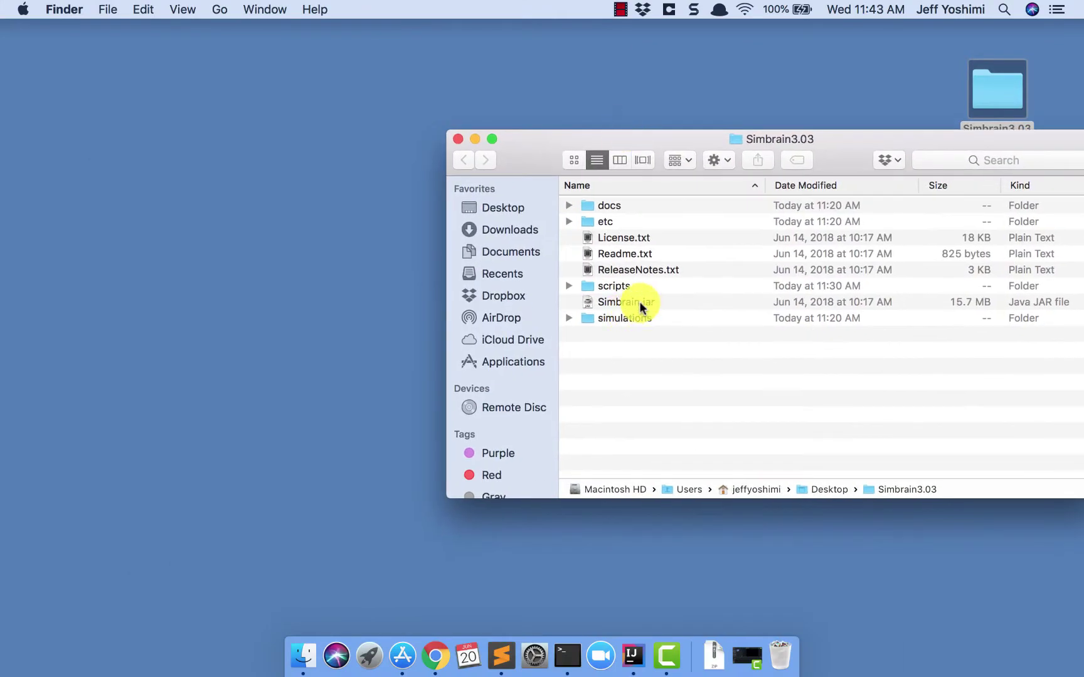
pyautogui.doubleClick(634, 269)
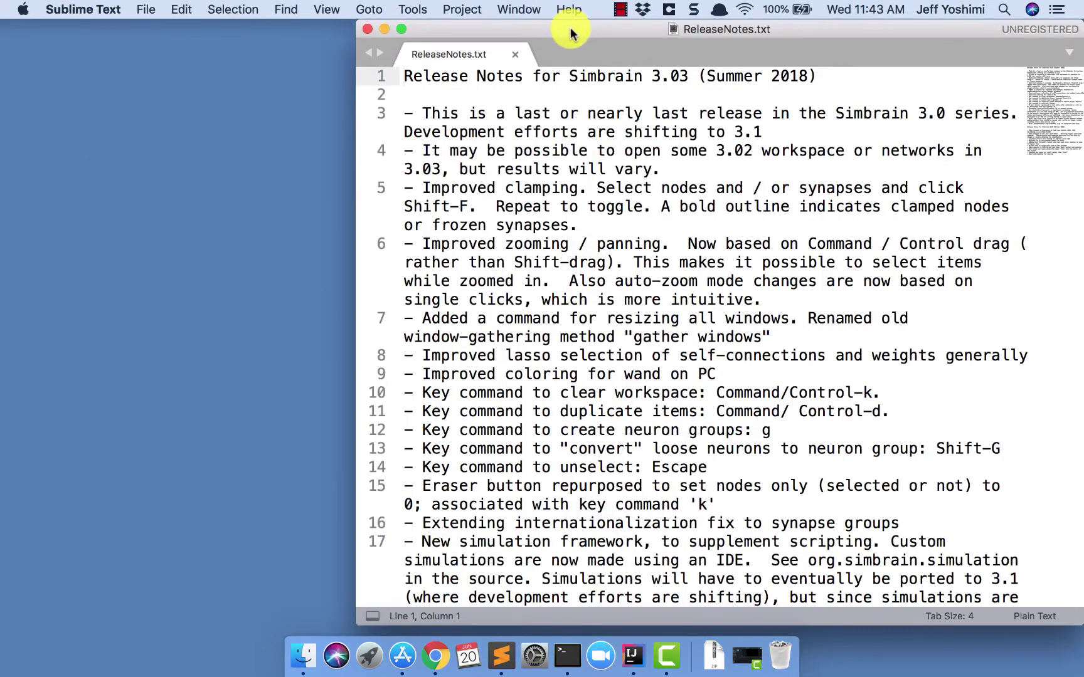
pyautogui.moveTo(570, 31); pyautogui.dragTo(198, 31)
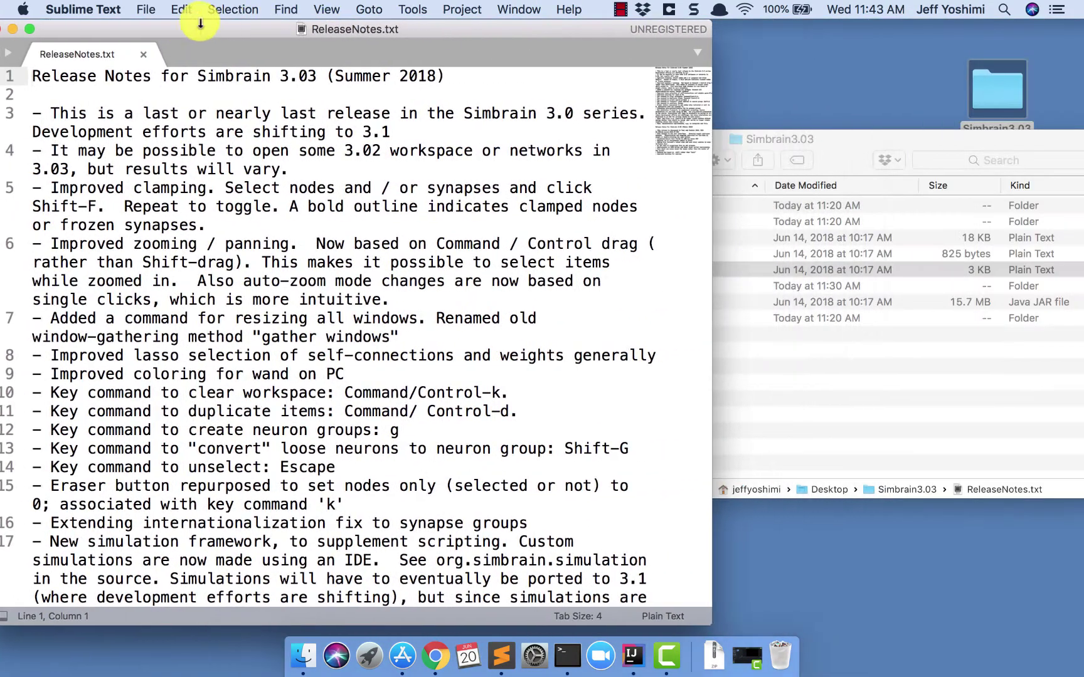
pyautogui.scroll(-1, 270, 421)
pyautogui.scroll(-10, 270, 422)
pyautogui.scroll(10, 270, 421)
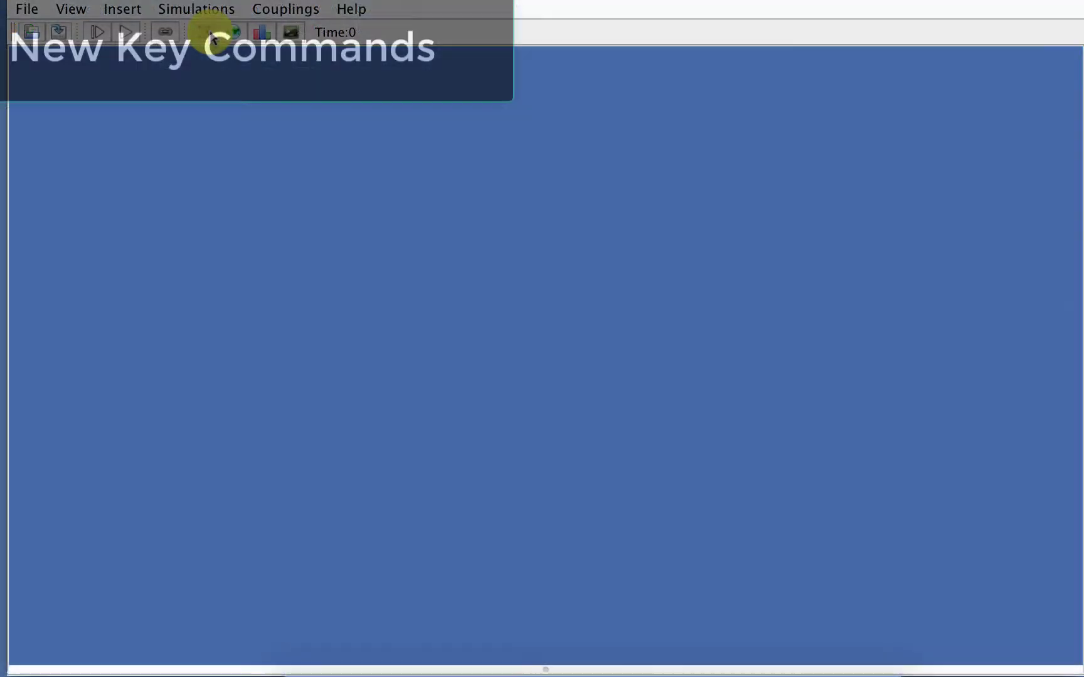
# Step: Add four networks and an Odor World to the empty workspace, placing the Odor World beside the stacked networks
pyautogui.click(212, 35)
pyautogui.moveTo(181, 86); pyautogui.dragTo(215, 67)
pyautogui.click(204, 32)
pyautogui.click(204, 32)
pyautogui.click(205, 32)
pyautogui.click(233, 32)
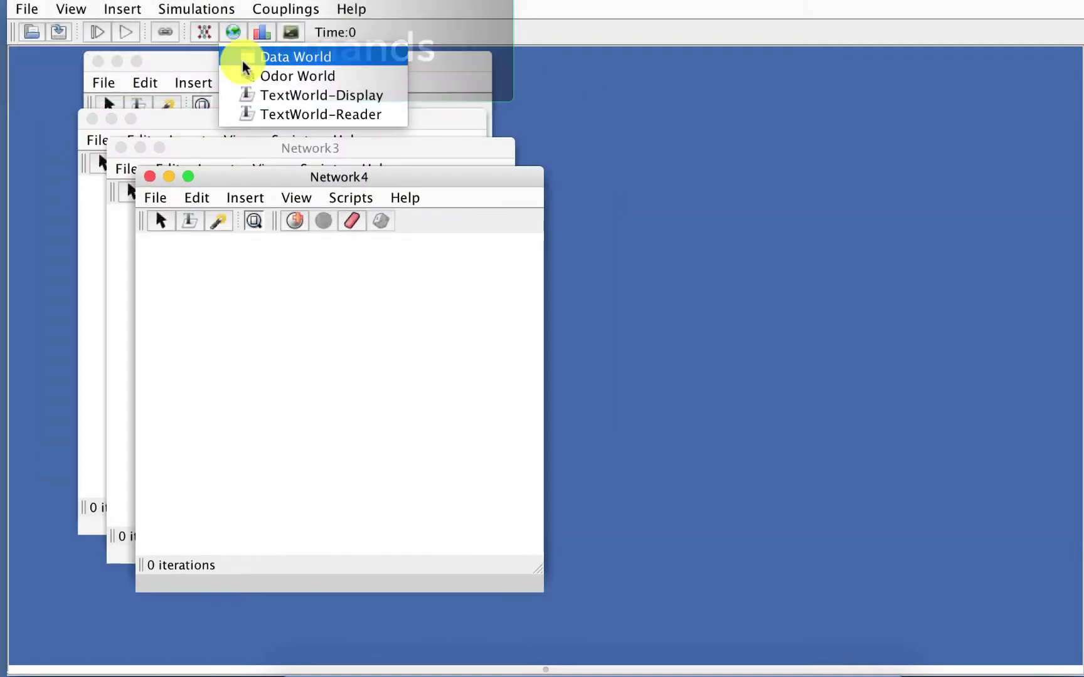
pyautogui.click(245, 75)
pyautogui.moveTo(254, 206); pyautogui.dragTo(543, 157)
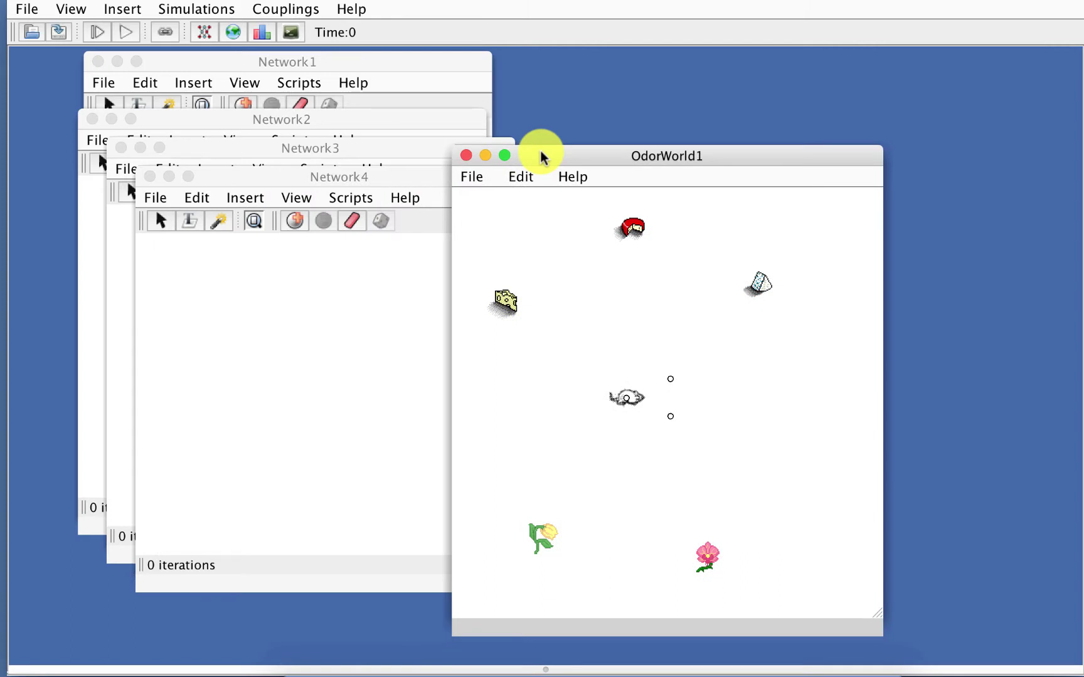
# Step: Clear the workspace without saving the changes and add a new network
pyautogui.press('super+k')
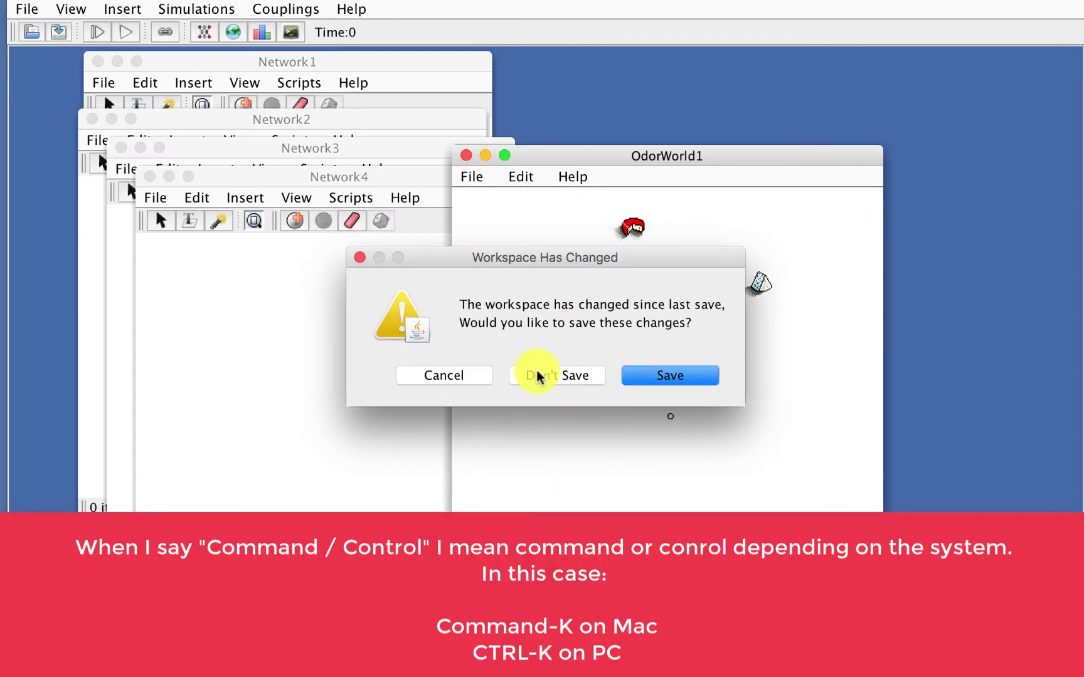
pyautogui.click(537, 375)
pyautogui.click(200, 34)
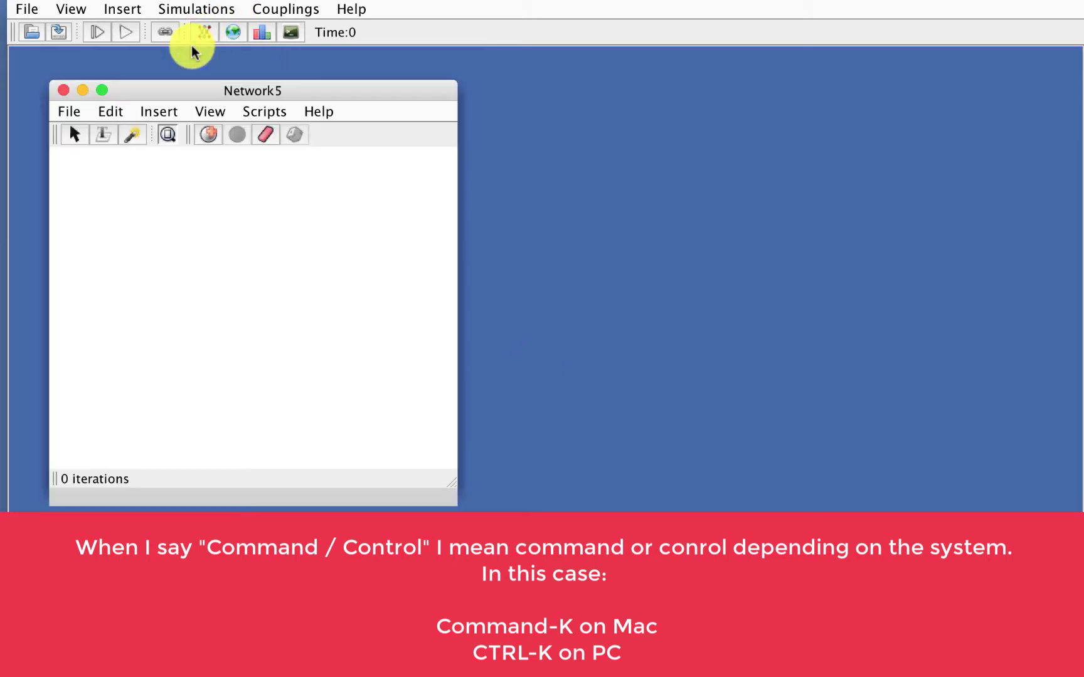
# Step: Add a row of five neurons to the new network
pyautogui.press('p')
pyautogui.press('p')
pyautogui.press('p')
pyautogui.press('p')
pyautogui.press('p')
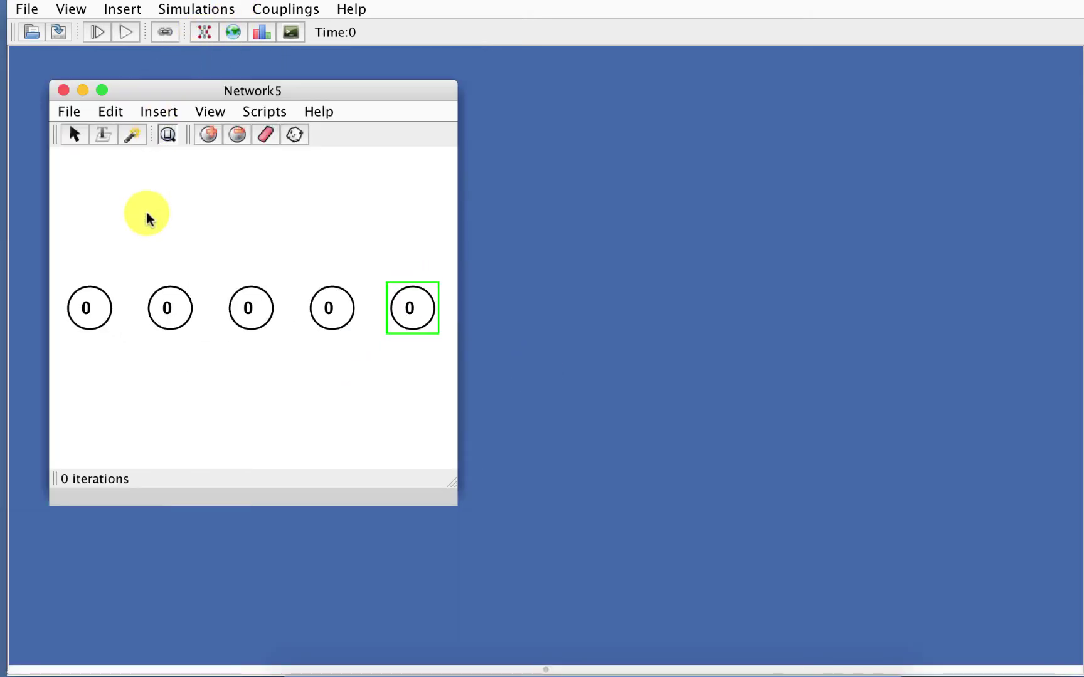
# Step: Duplicate the leftmost neuron four times and delete the copies
pyautogui.moveTo(65, 240); pyautogui.dragTo(121, 300)
pyautogui.press('super+d')
pyautogui.press('super+d')
pyautogui.press('super+d')
pyautogui.press('super+d')
pyautogui.click(405, 404)
pyautogui.press('Delete')
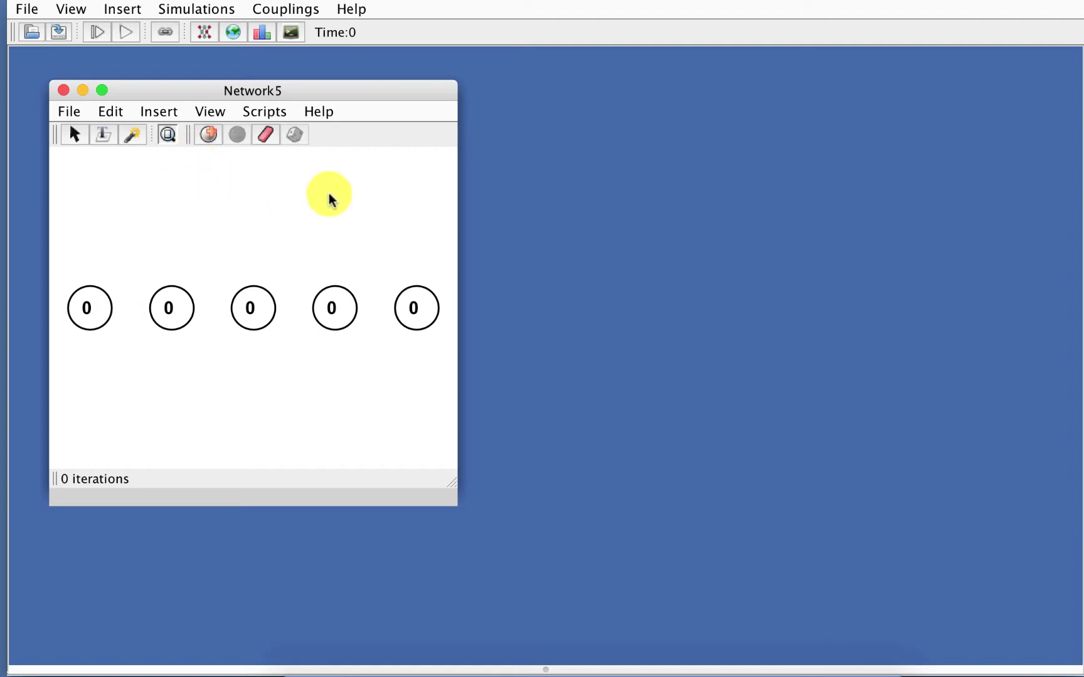
# Step: Add a second network beside the first and create a neuron group in it with a population of 25
pyautogui.click(204, 32)
pyautogui.moveTo(187, 122); pyautogui.dragTo(587, 129)
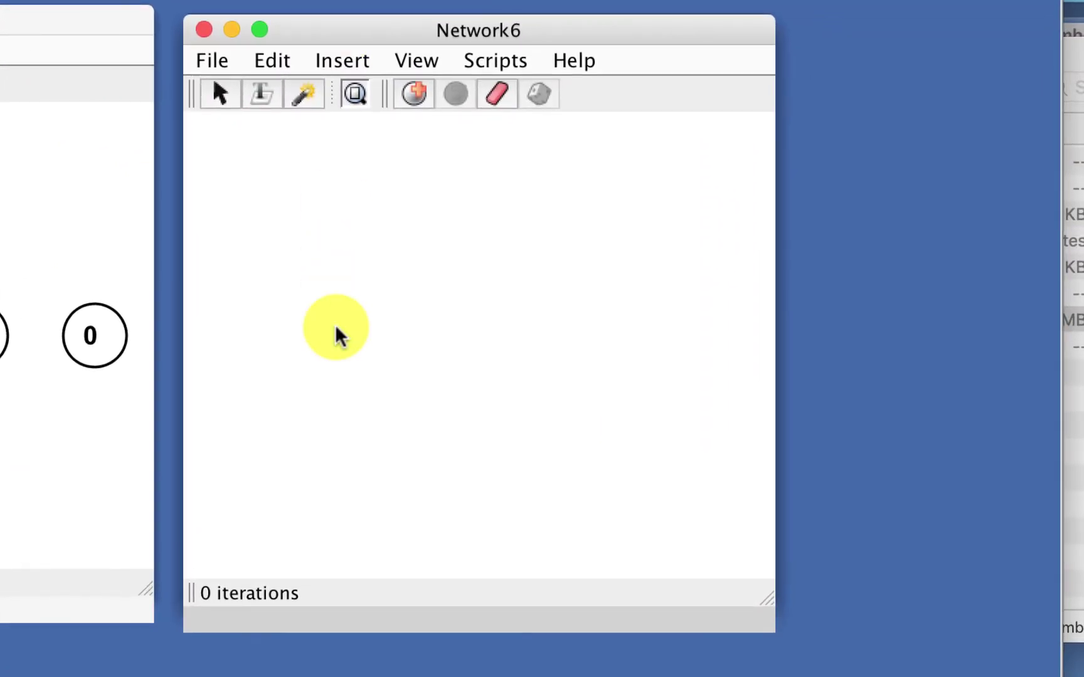
pyautogui.press('g')
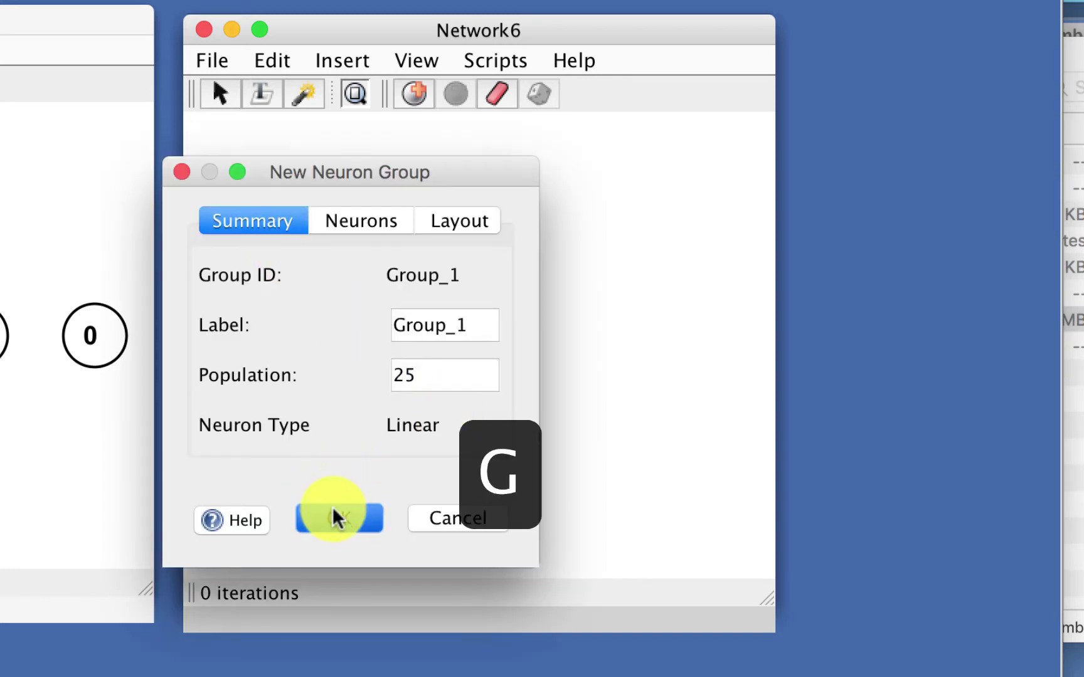
pyautogui.click(335, 518)
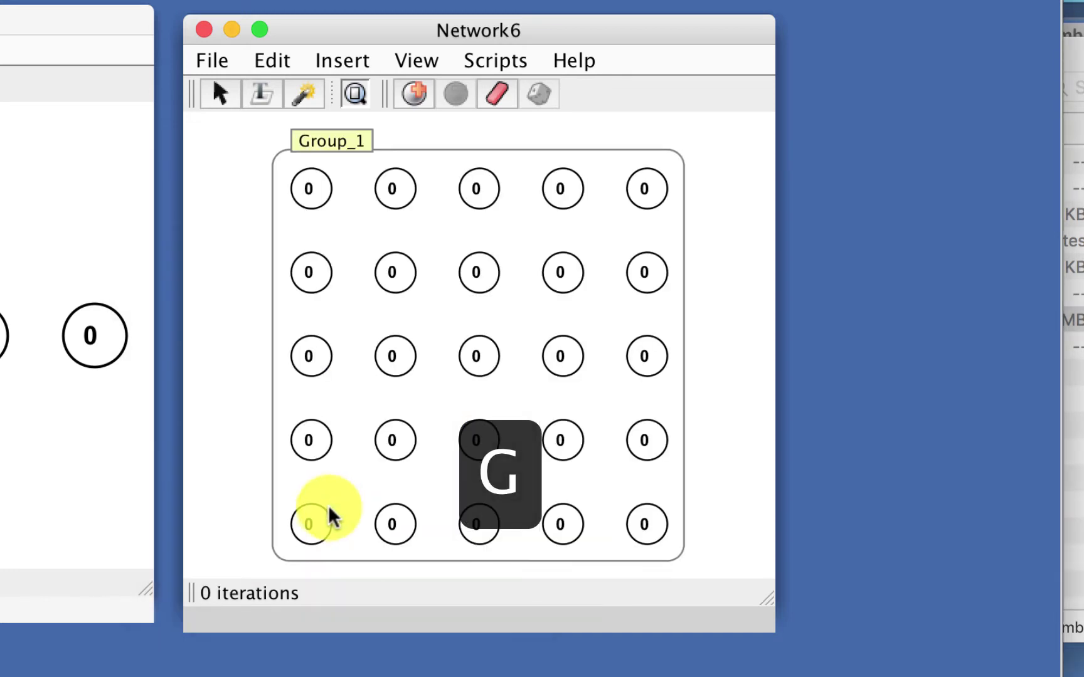
# Step: Duplicate the neuron group twice and arrange the copies side by side to the right of the original
pyautogui.click(338, 138)
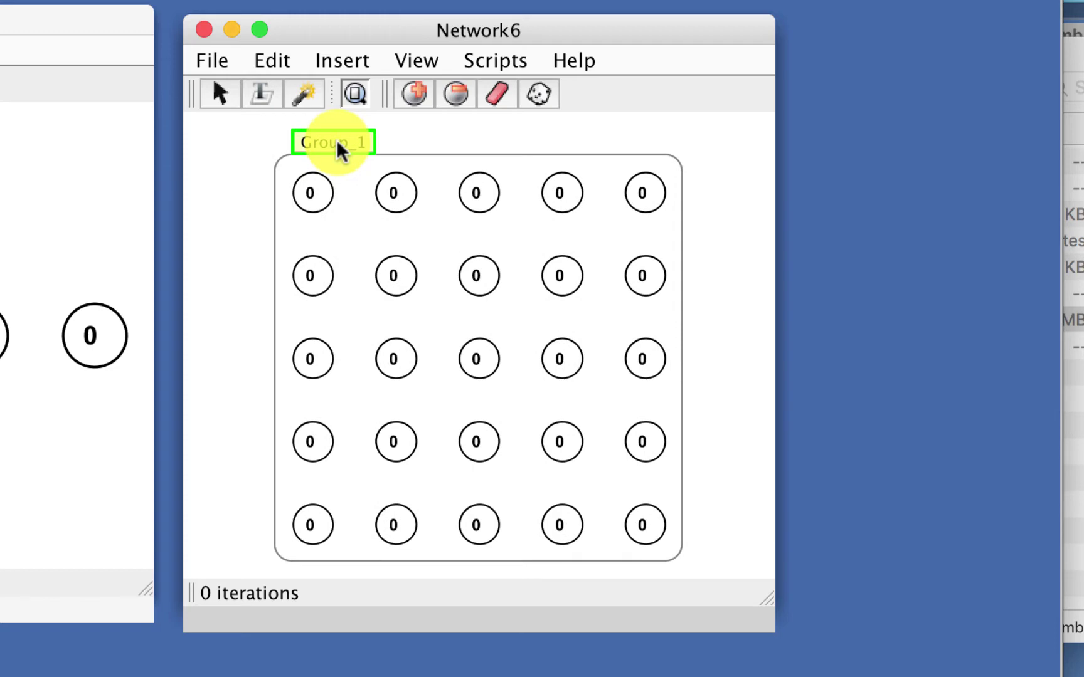
pyautogui.press('super+v')
pyautogui.click(333, 160)
pyautogui.moveTo(335, 166); pyautogui.dragTo(765, 206)
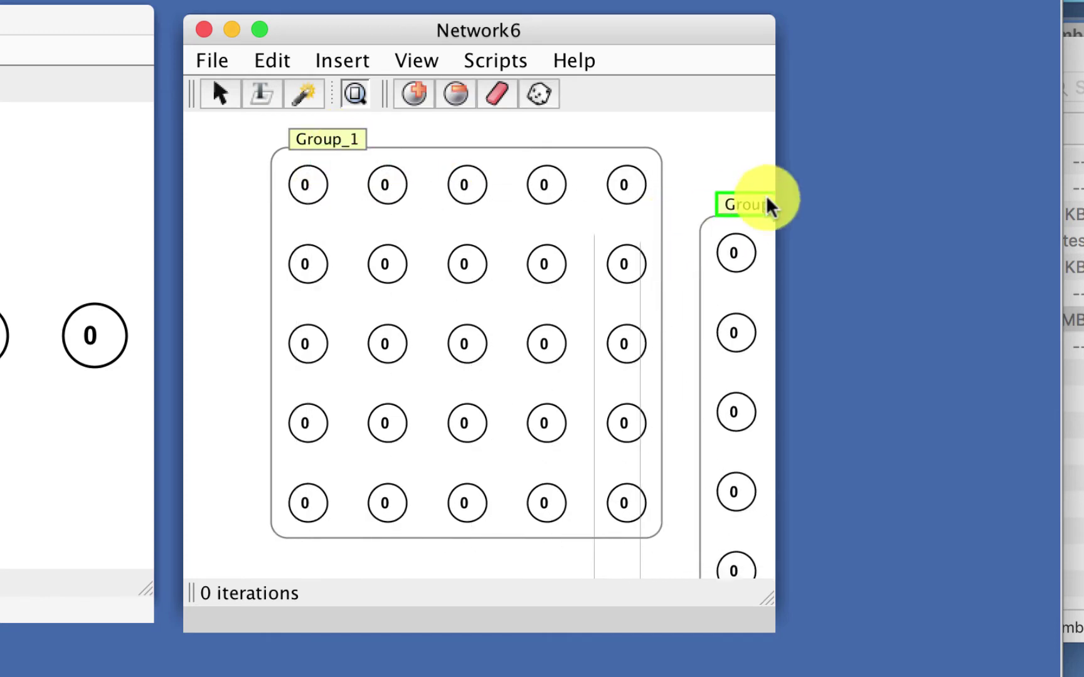
pyautogui.press('super+d')
pyautogui.moveTo(559, 235); pyautogui.dragTo(888, 229)
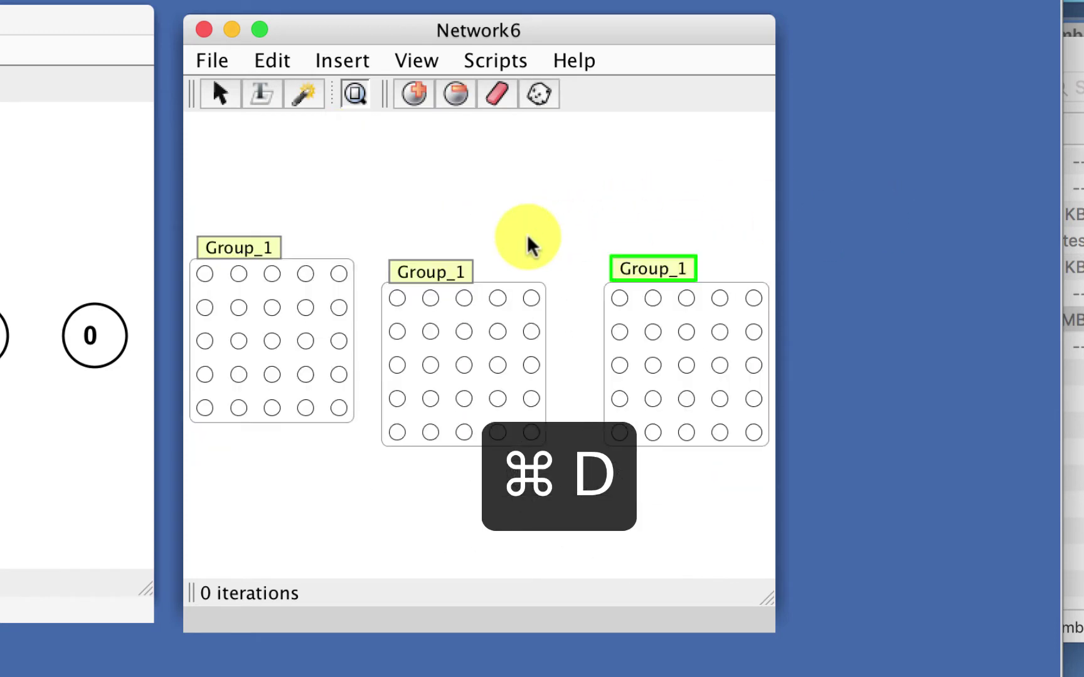
pyautogui.click(530, 237)
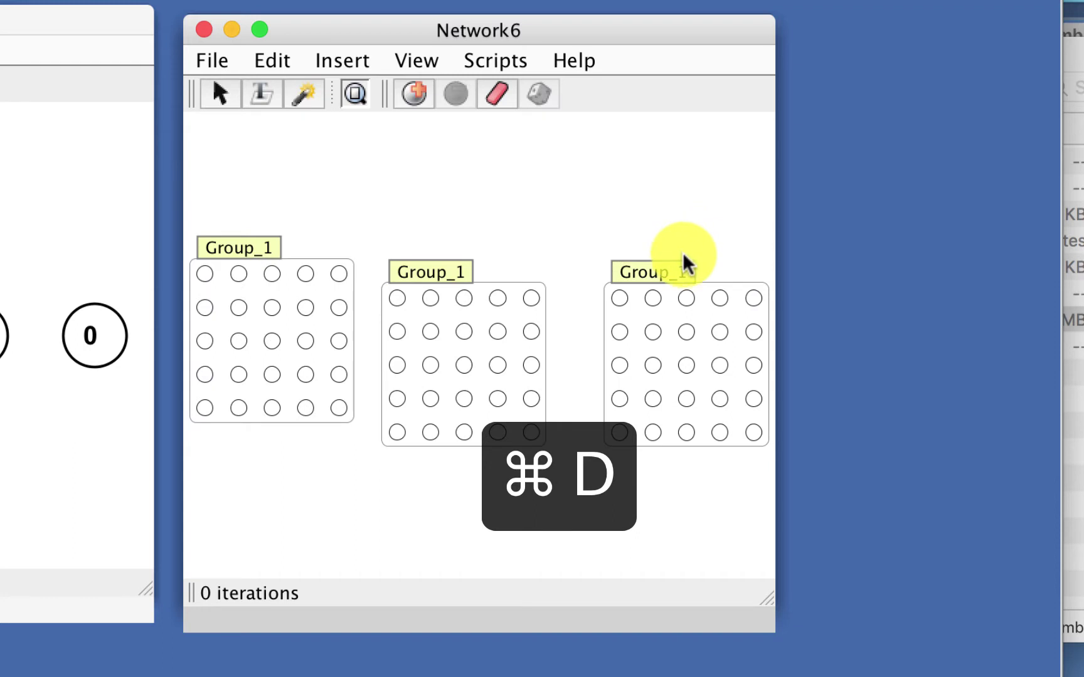
# Step: Change the label of the rightmost neuron group to "more descriptive name"
pyautogui.doubleClick(649, 275)
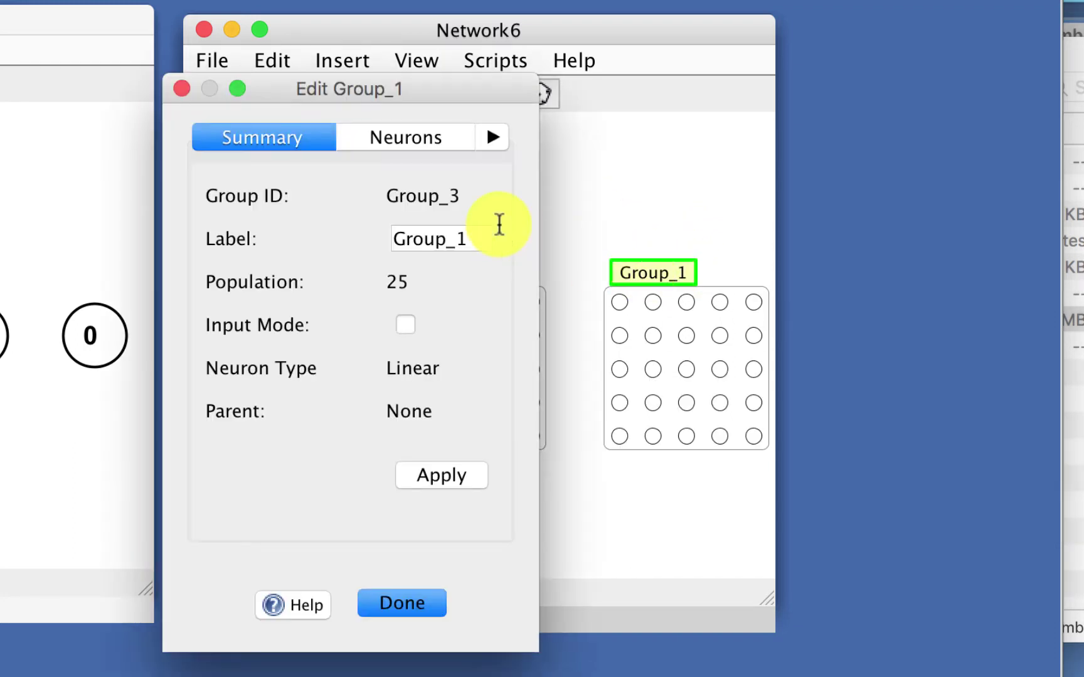
pyautogui.moveTo(469, 240); pyautogui.dragTo(350, 241)
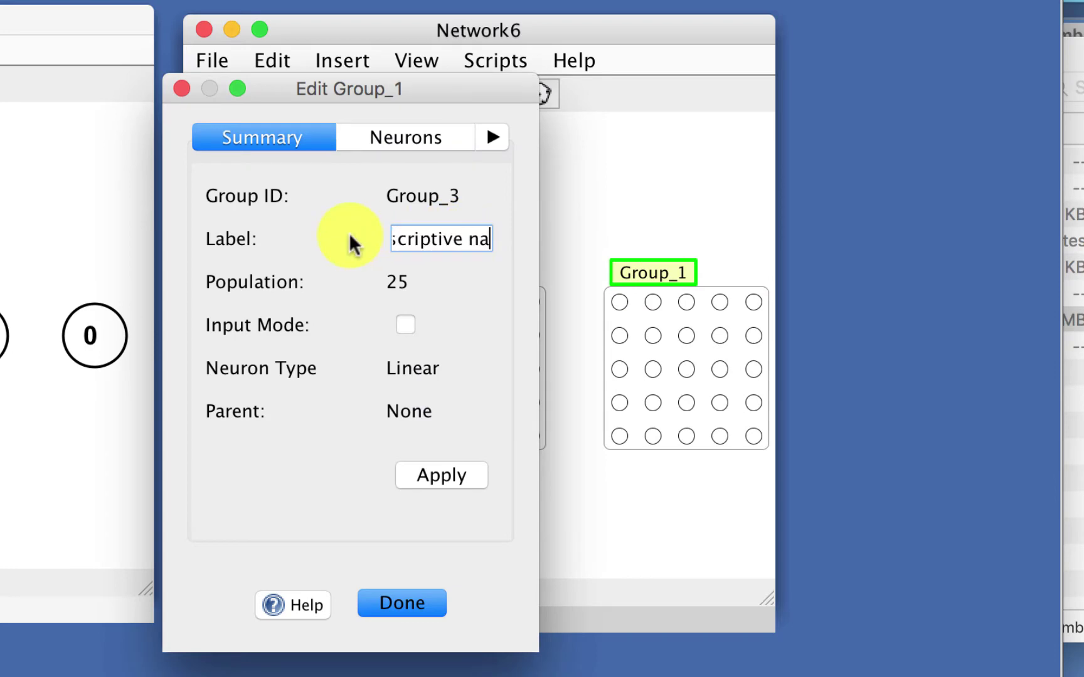
pyautogui.write('more descriptive name')
pyautogui.click(440, 476)
pyautogui.click(407, 601)
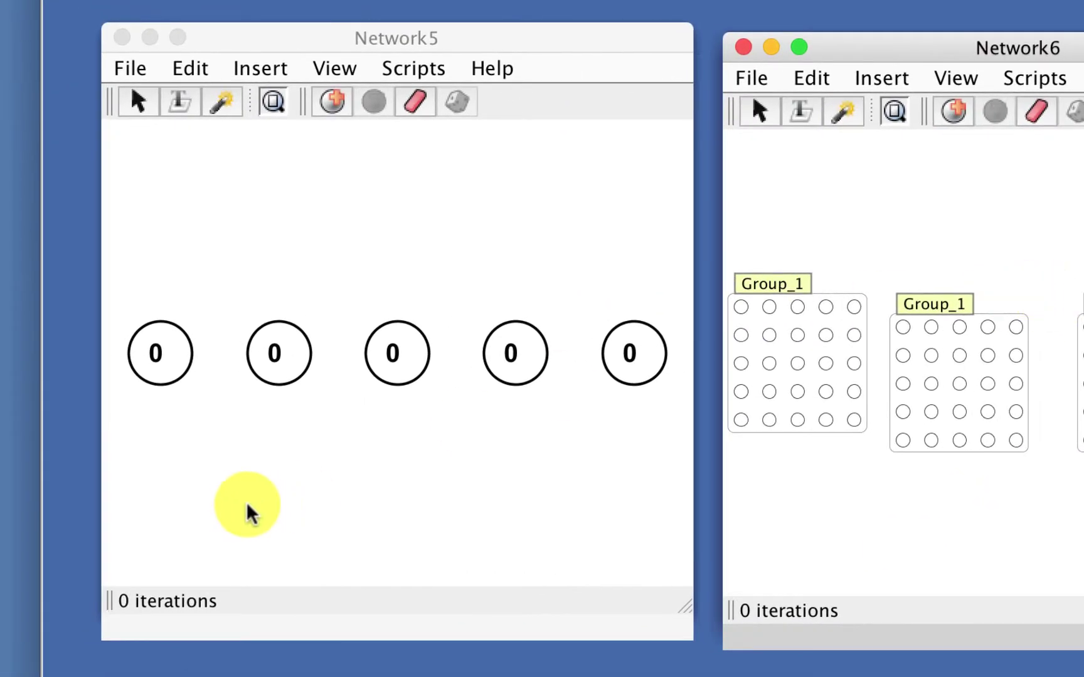
# Step: Add five more neurons to Network5 in a second row below the existing ones
pyautogui.click(242, 506)
pyautogui.press('p')
pyautogui.press('p')
pyautogui.press('p')
pyautogui.press('p')
pyautogui.press('p')
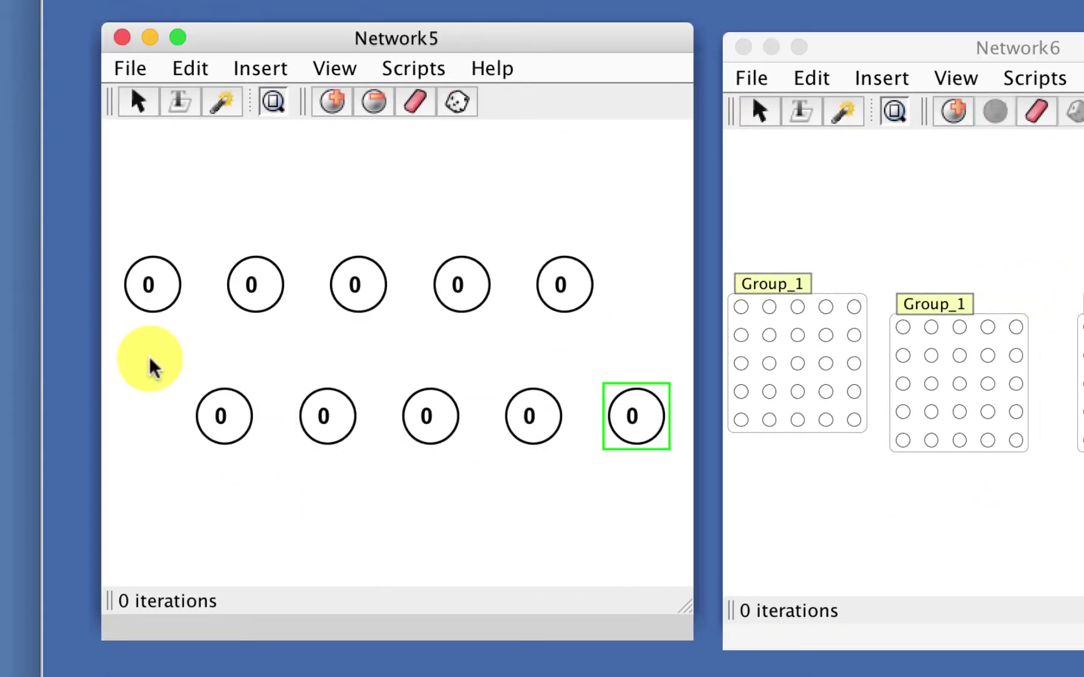
# Step: Convert the lower row's four left neurons and the upper row's four right neurons into separate neuron groups, and move the groups apart
pyautogui.moveTo(149, 359); pyautogui.dragTo(563, 533)
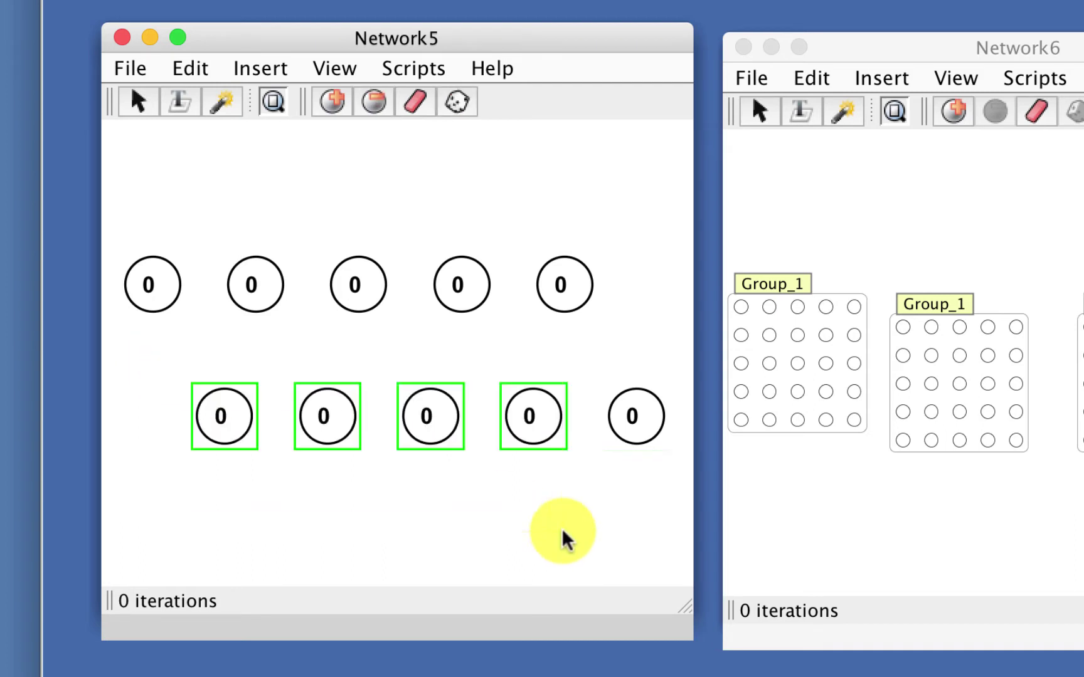
pyautogui.hotkey('shift', 'g')
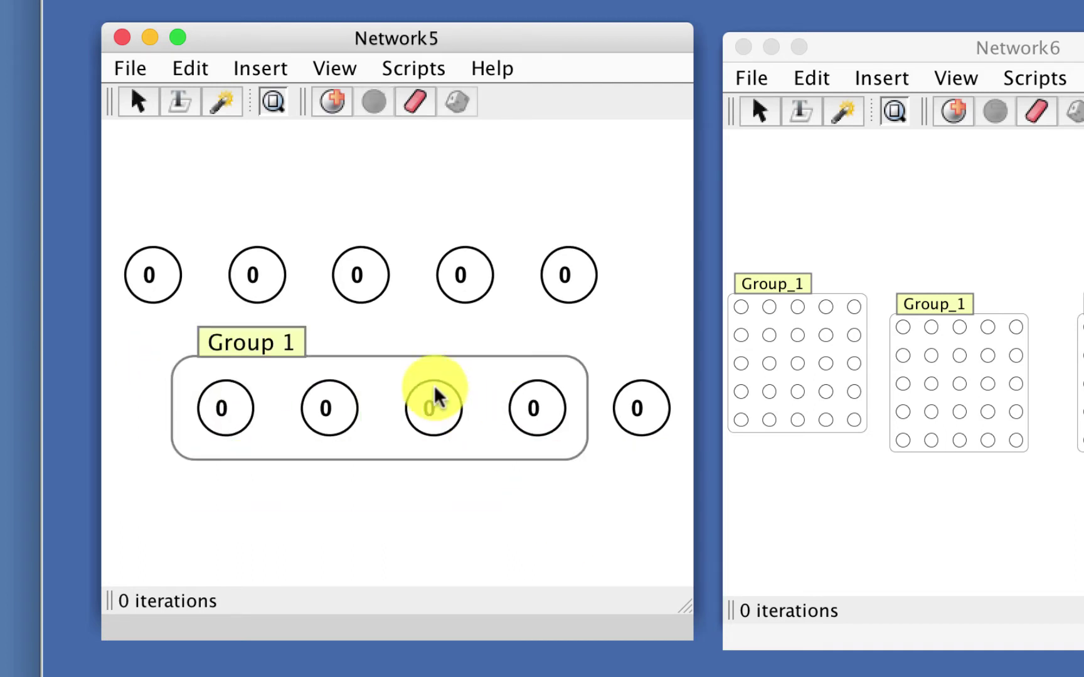
pyautogui.moveTo(241, 211); pyautogui.dragTo(564, 301)
pyautogui.hotkey('shift', 'g')
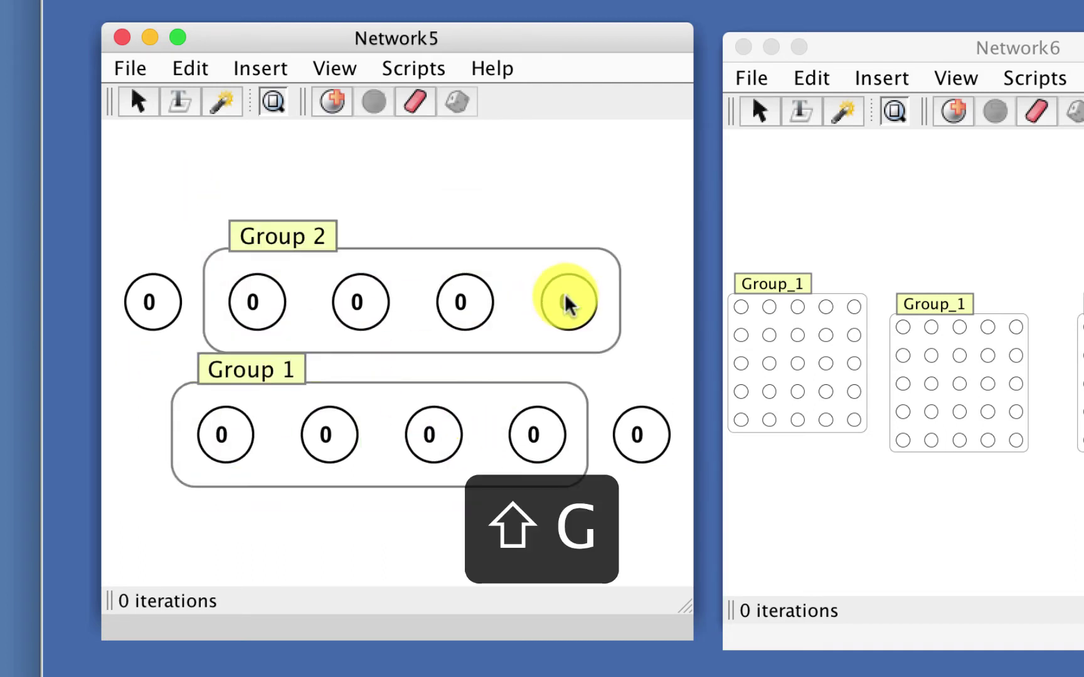
pyautogui.click(275, 221)
pyautogui.moveTo(331, 181); pyautogui.dragTo(375, 149)
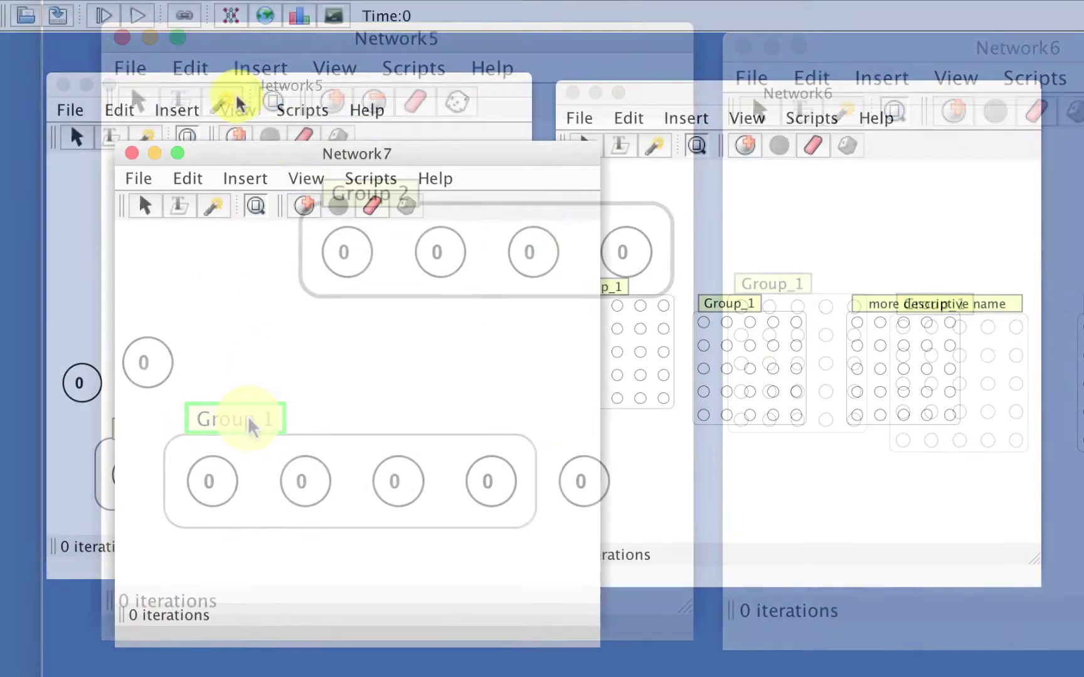
# Step: Place a new empty network over Network5 and add six neurons to it
pyautogui.moveTo(301, 160); pyautogui.dragTo(246, 114)
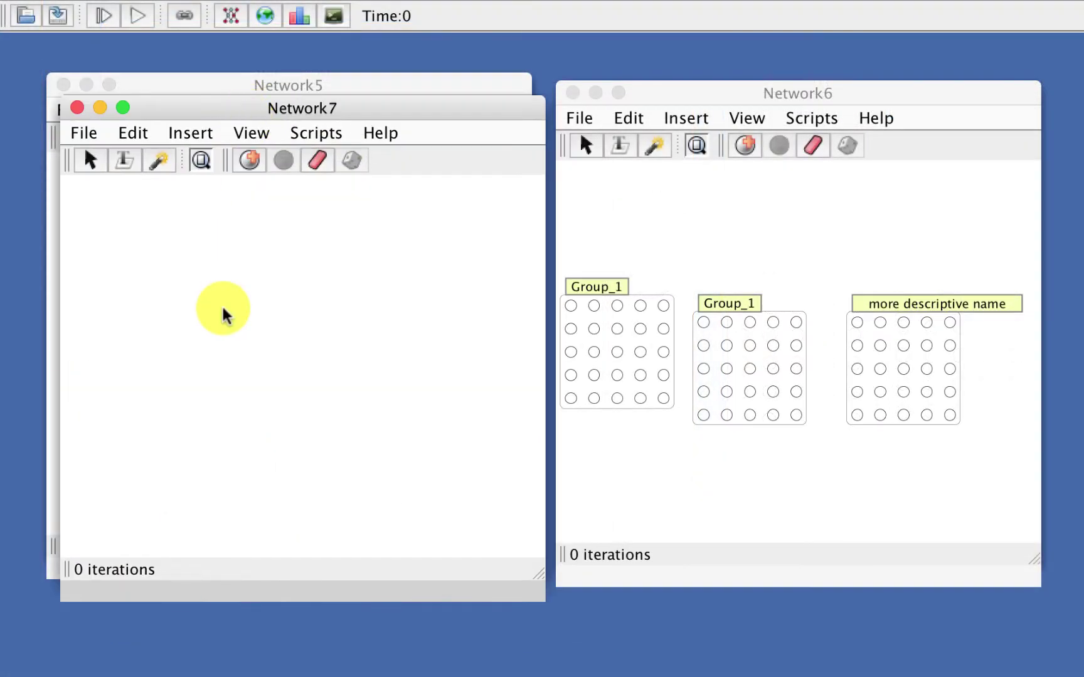
pyautogui.press('n')
pyautogui.press('n')
pyautogui.press('n')
pyautogui.press('n')
pyautogui.press('n')
pyautogui.press('n')
# Step: Select everything and clear the selection, first in Network7 and likewise in Network6
pyautogui.press('super+a')
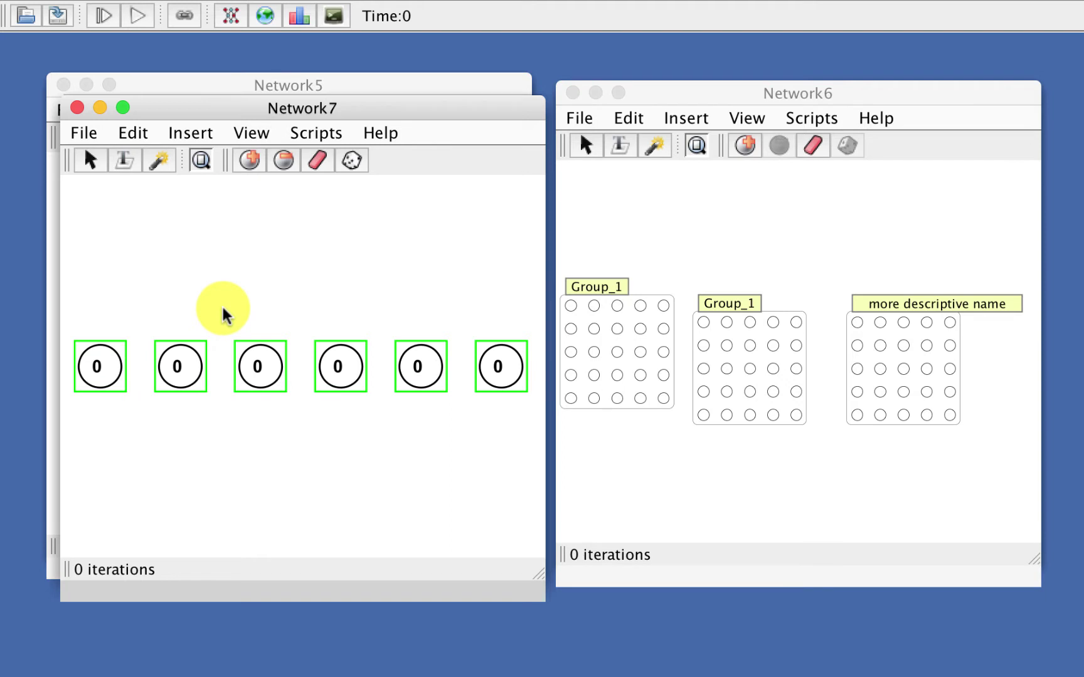
pyautogui.click(223, 309)
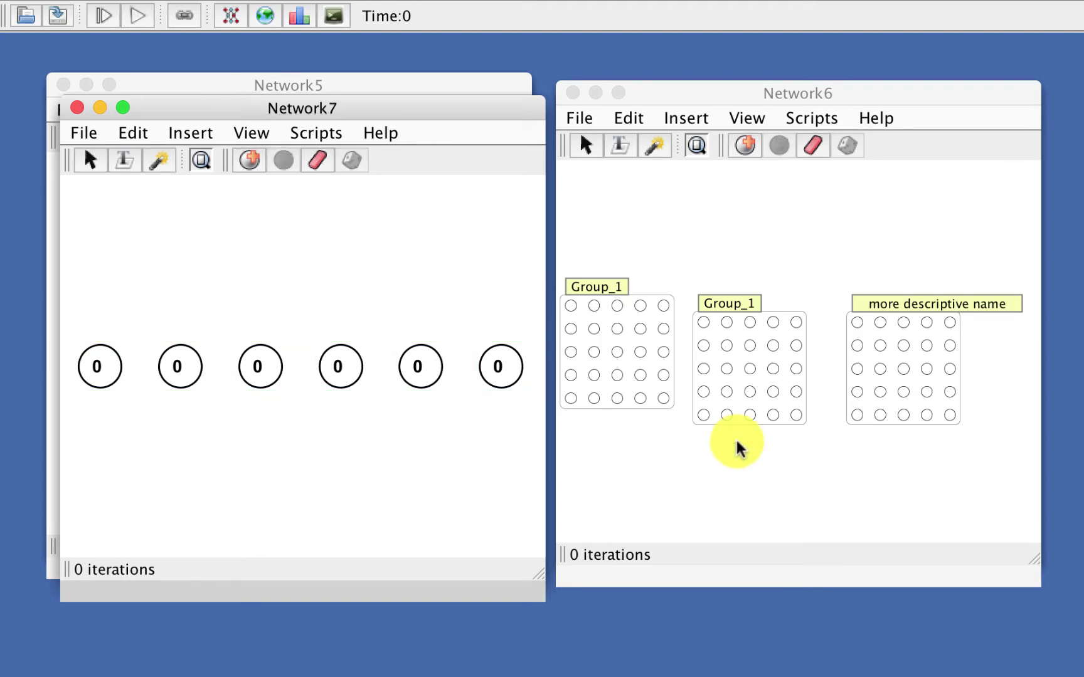
pyautogui.click(726, 491)
pyautogui.press('Escape')
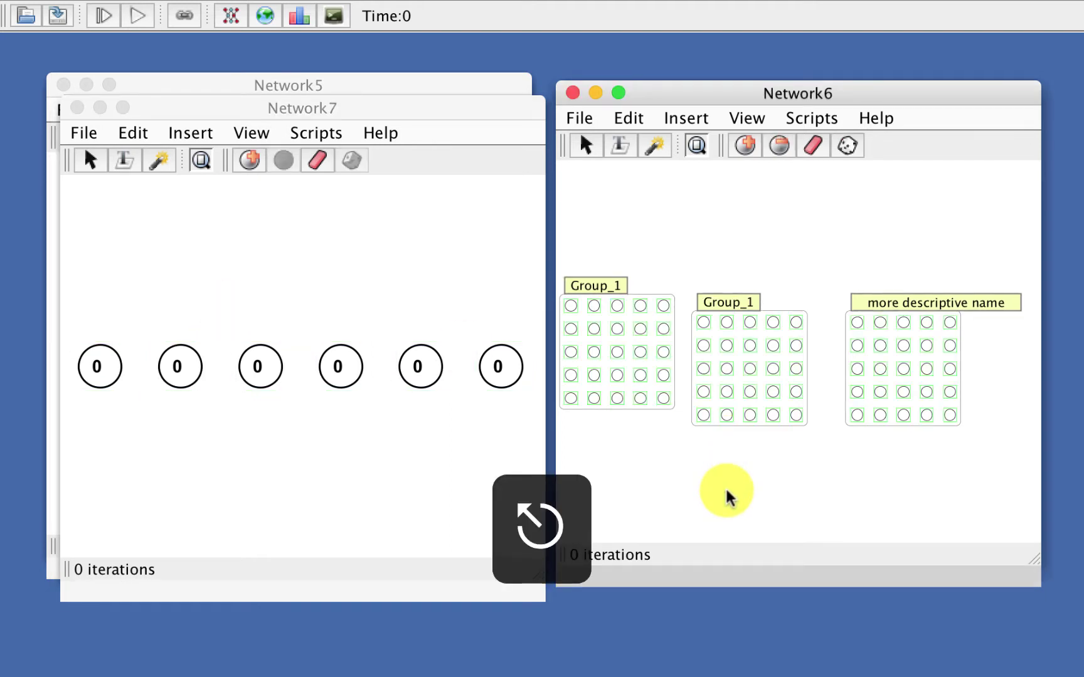
# Step: Connect the four rightmost neurons of Network7 with synapses, using them as both source and target
pyautogui.click(401, 492)
pyautogui.moveTo(210, 446); pyautogui.dragTo(508, 352)
pyautogui.press('1')
pyautogui.press('2')
# Step: Select all neurons and synapses in Network7 and clear the selection again
pyautogui.click(355, 228)
pyautogui.press('Escape')
pyautogui.press('super+a')
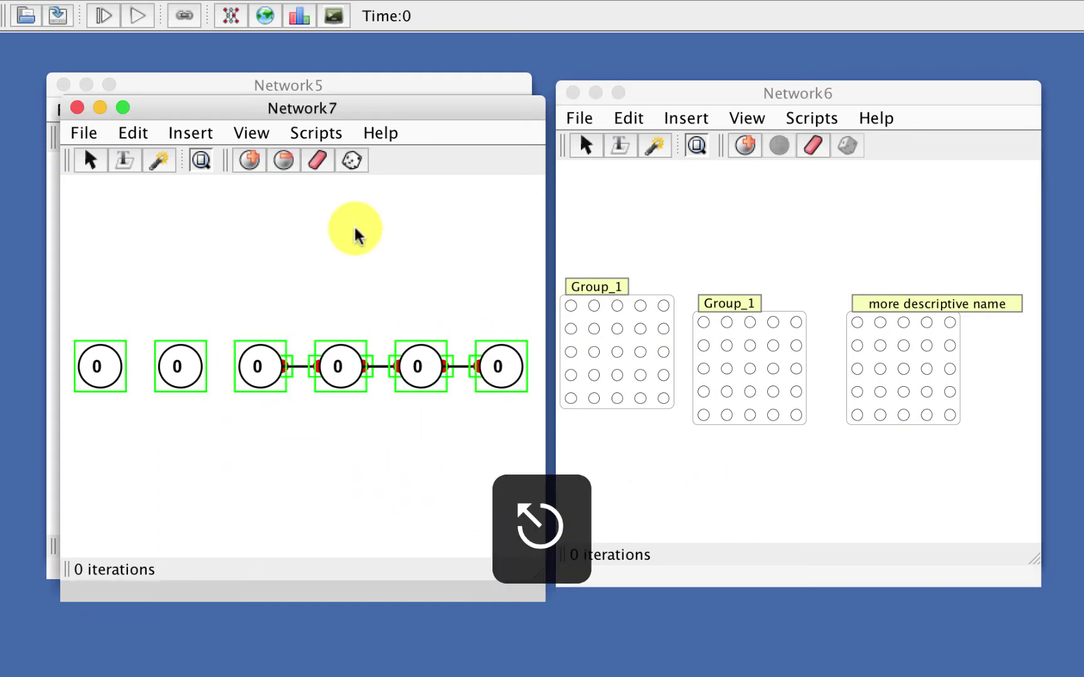
pyautogui.click(355, 236)
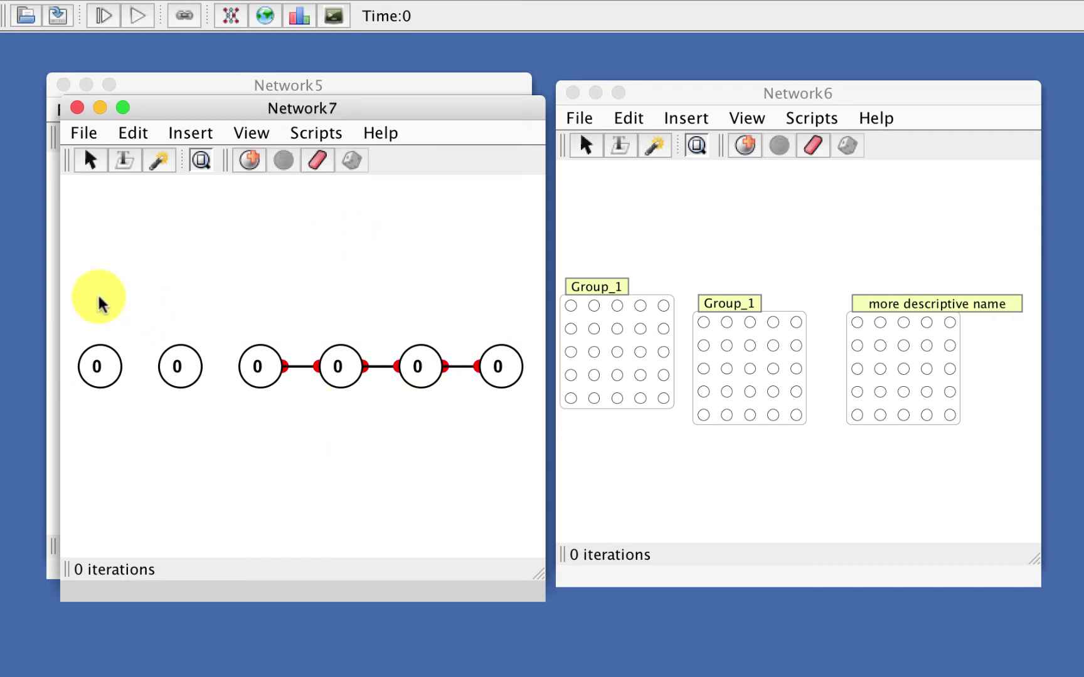
# Step: Delete the two unconnected neurons and randomize all remaining neurons and synapses in Network7
pyautogui.moveTo(101, 302); pyautogui.dragTo(202, 407)
pyautogui.press('Delete')
pyautogui.press('super+a')
pyautogui.press('r')
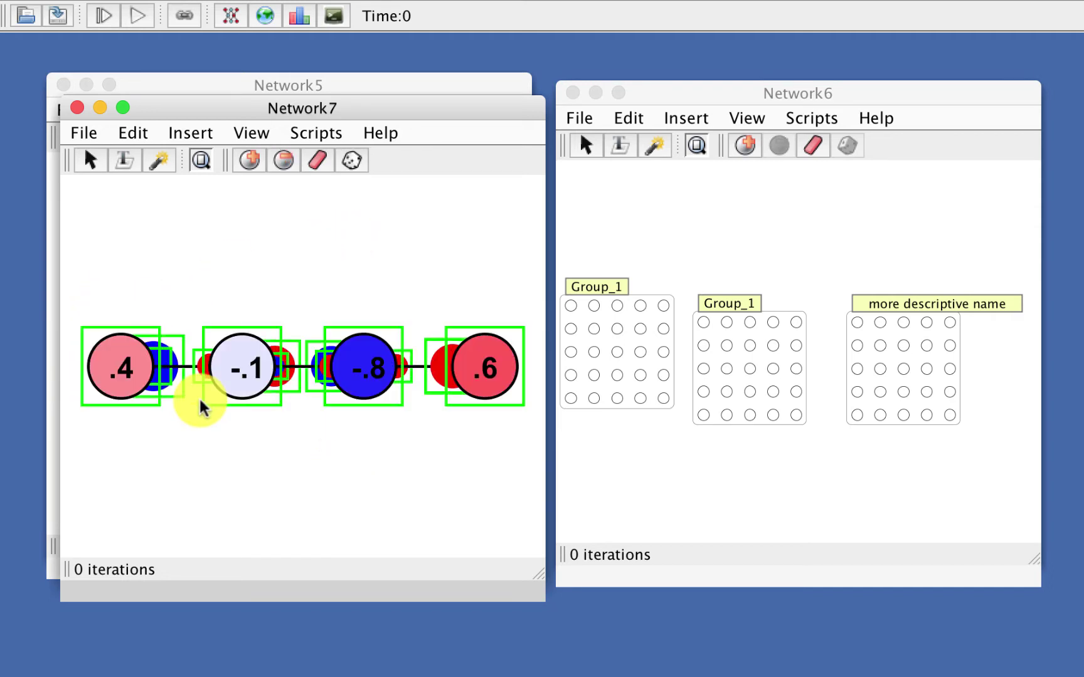
# Step: Reset the activations of all neurons in Network7 to 0 with everything selected, and clear the selection
pyautogui.click(232, 447)
pyautogui.press('super+a')
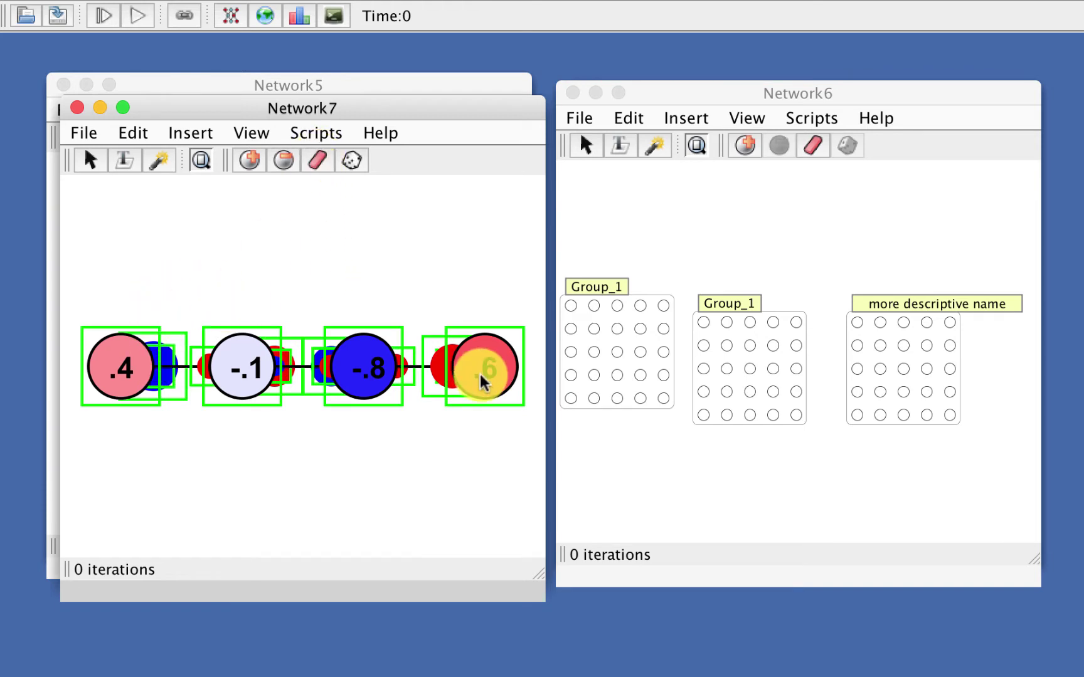
pyautogui.click(316, 162)
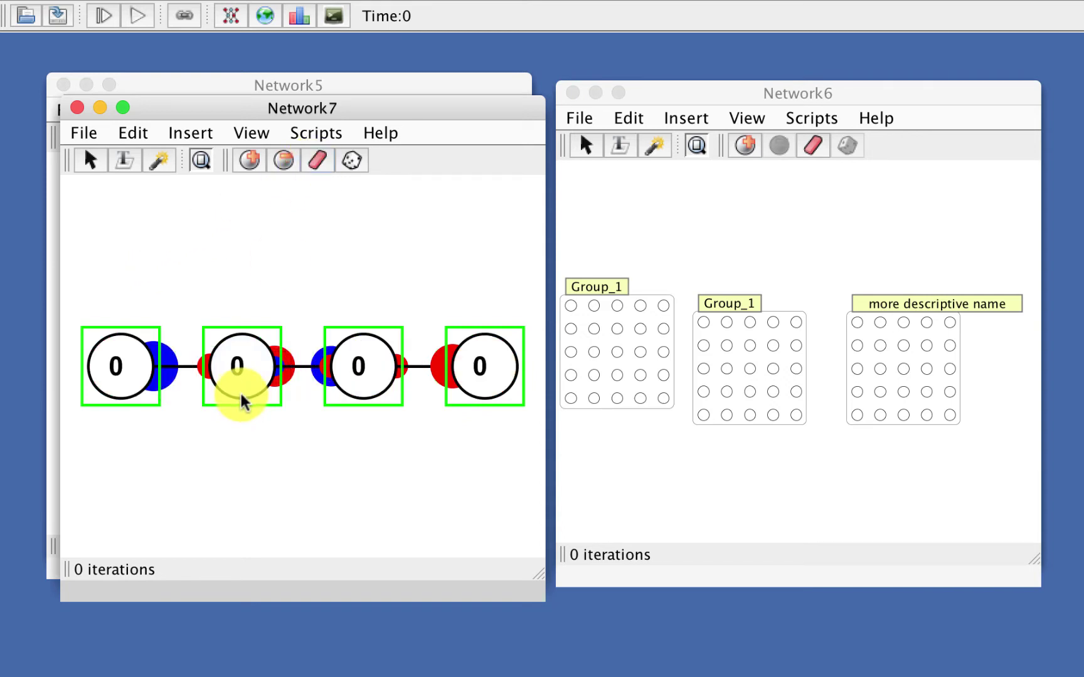
pyautogui.click(401, 266)
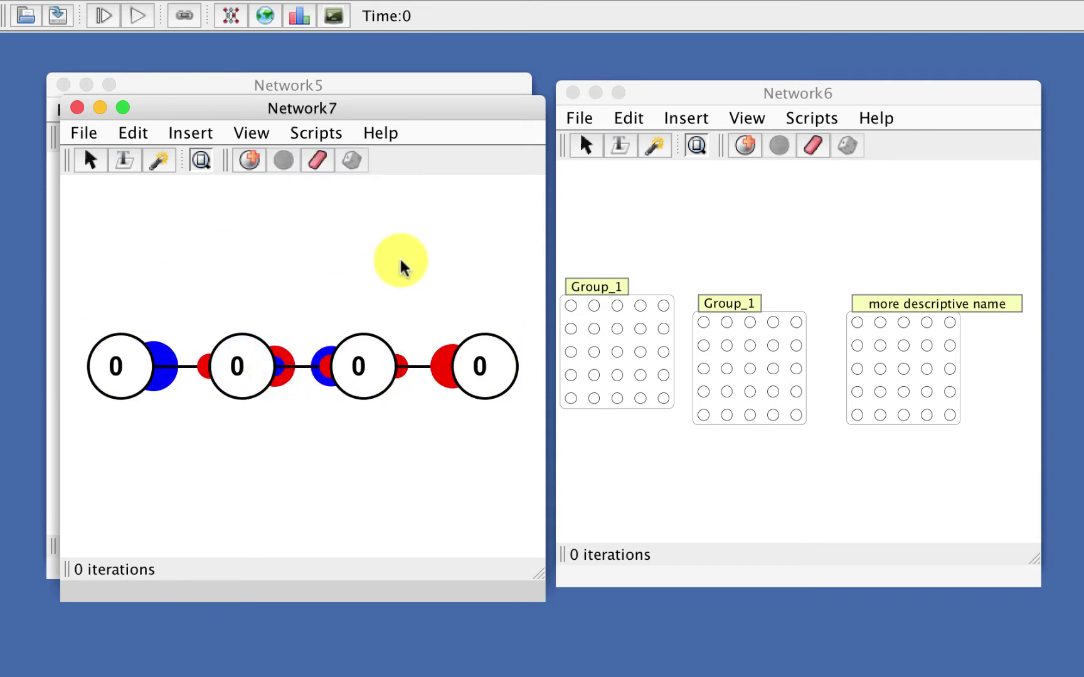
# Step: Randomize the activations of all neurons in Network7, reset them to 0, and clear the selection
pyautogui.press('r')
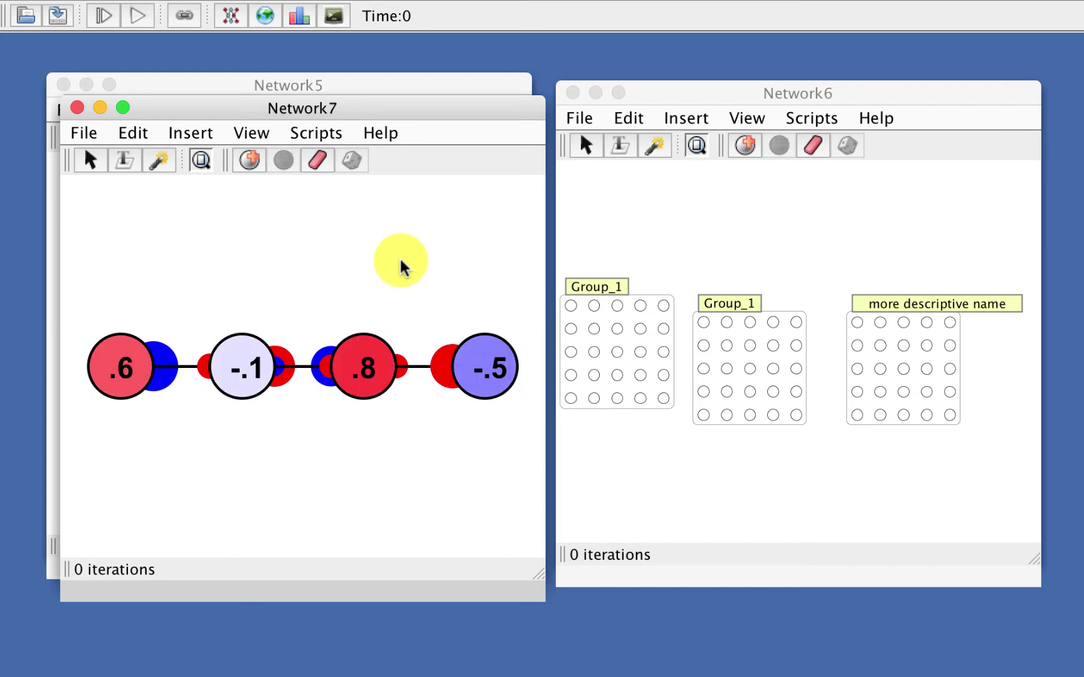
pyautogui.press('k')
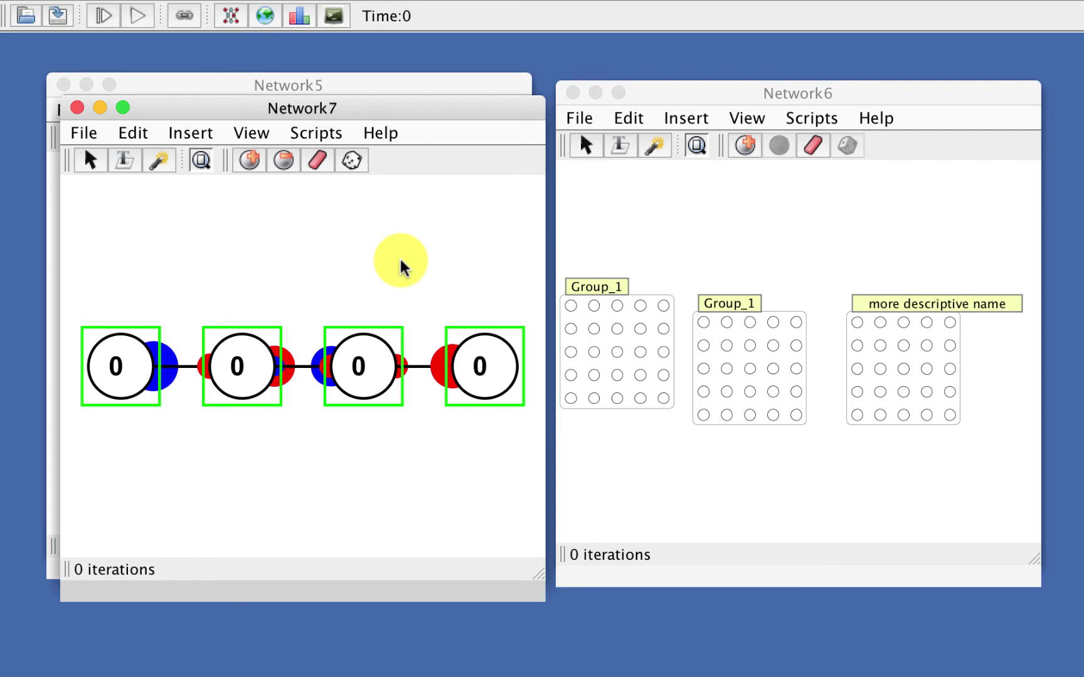
pyautogui.click(401, 267)
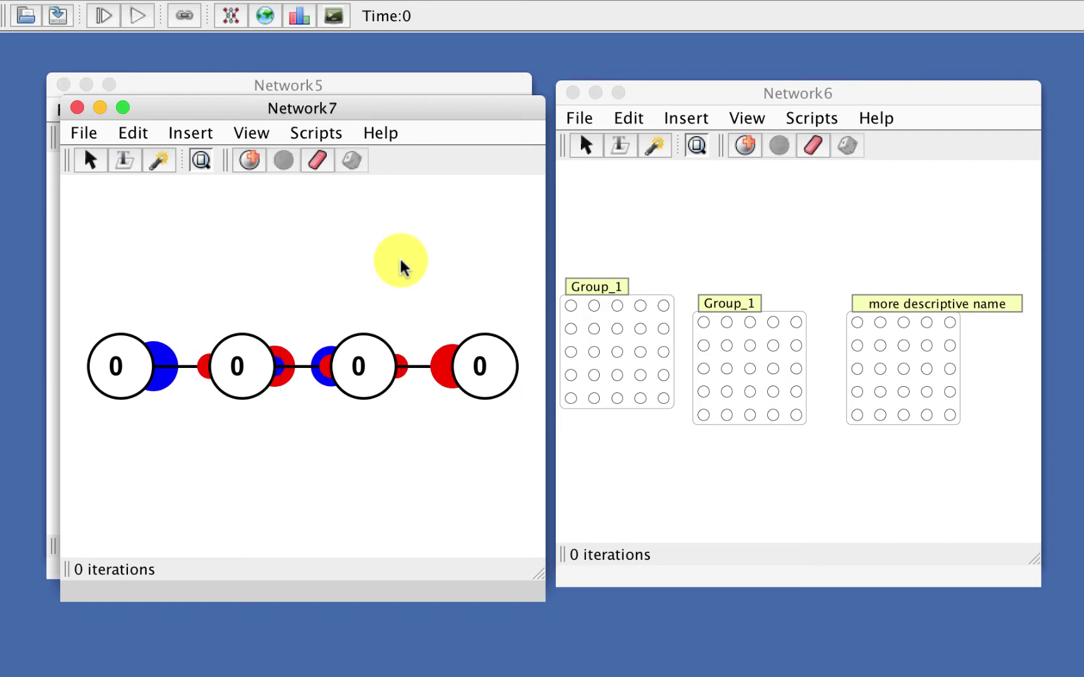
# Step: Select and randomize all neurons in Network7, clear their activations, and raise every activation to 0.3
pyautogui.press('n')
pyautogui.press('r')
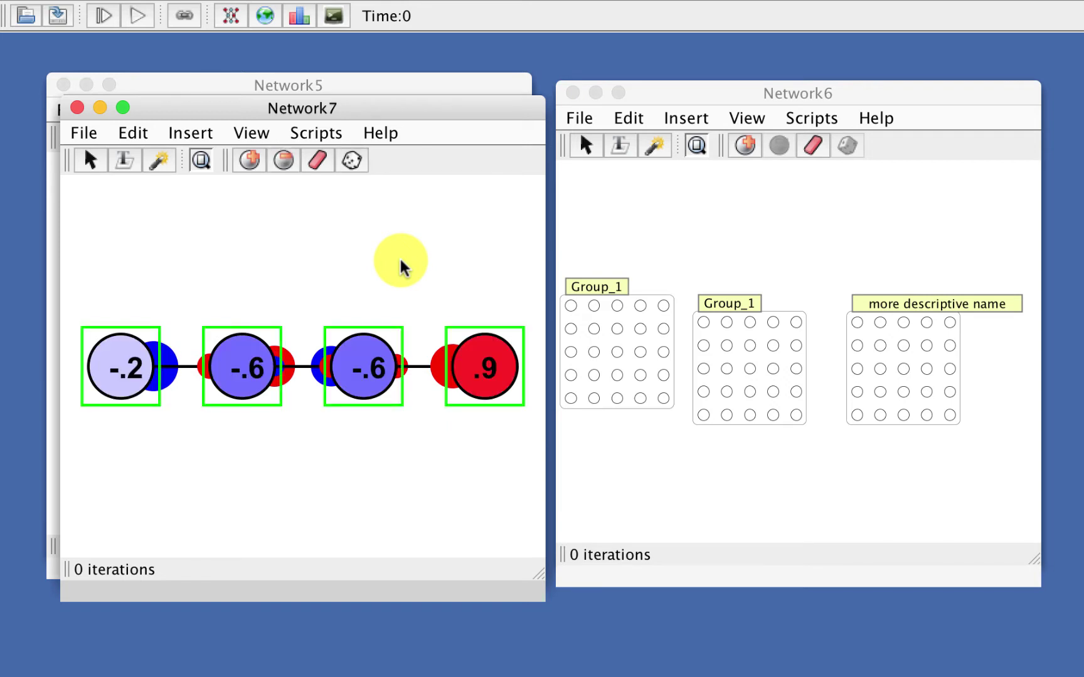
pyautogui.press('c')
pyautogui.press('Up')
pyautogui.press('Up')
pyautogui.press('Up')
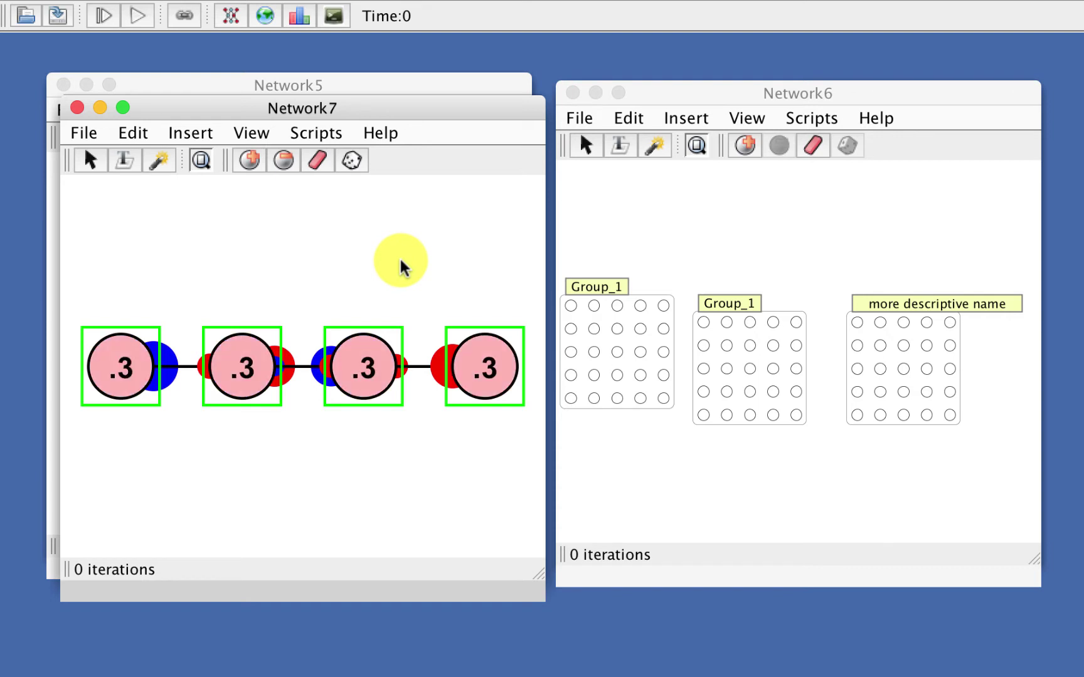
# Step: Randomize all neurons in the three groups of Network6, and reset their activations to 0
pyautogui.click(806, 227)
pyautogui.press('n')
pyautogui.press('r')
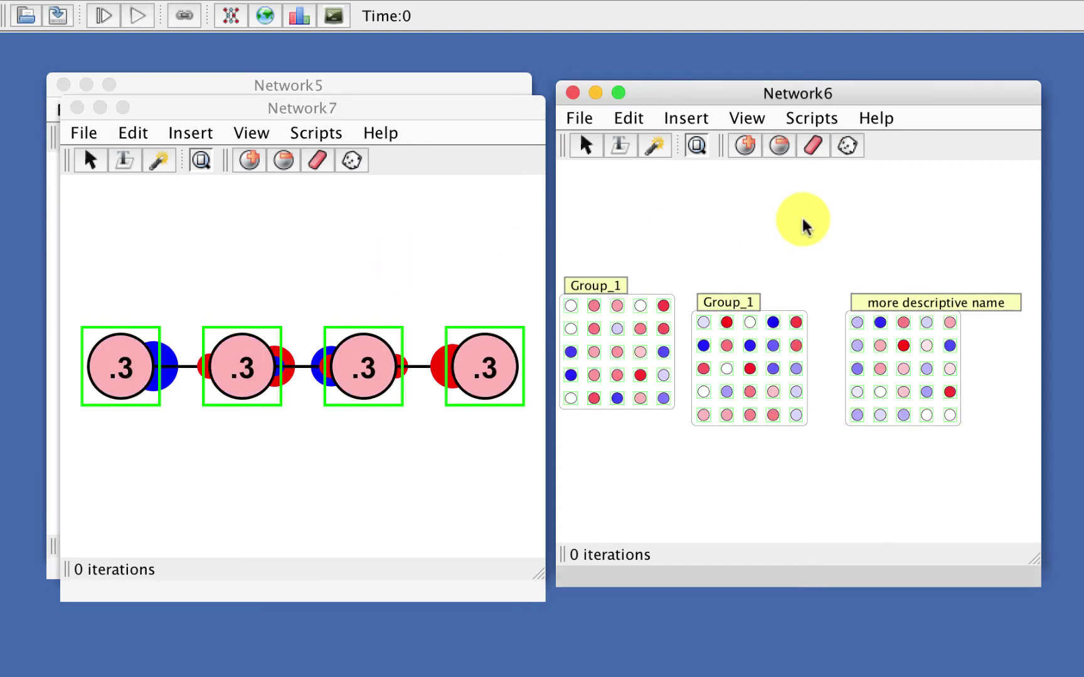
pyautogui.click(803, 219)
pyautogui.hotkey('ctrl', 'a')
pyautogui.press('c')
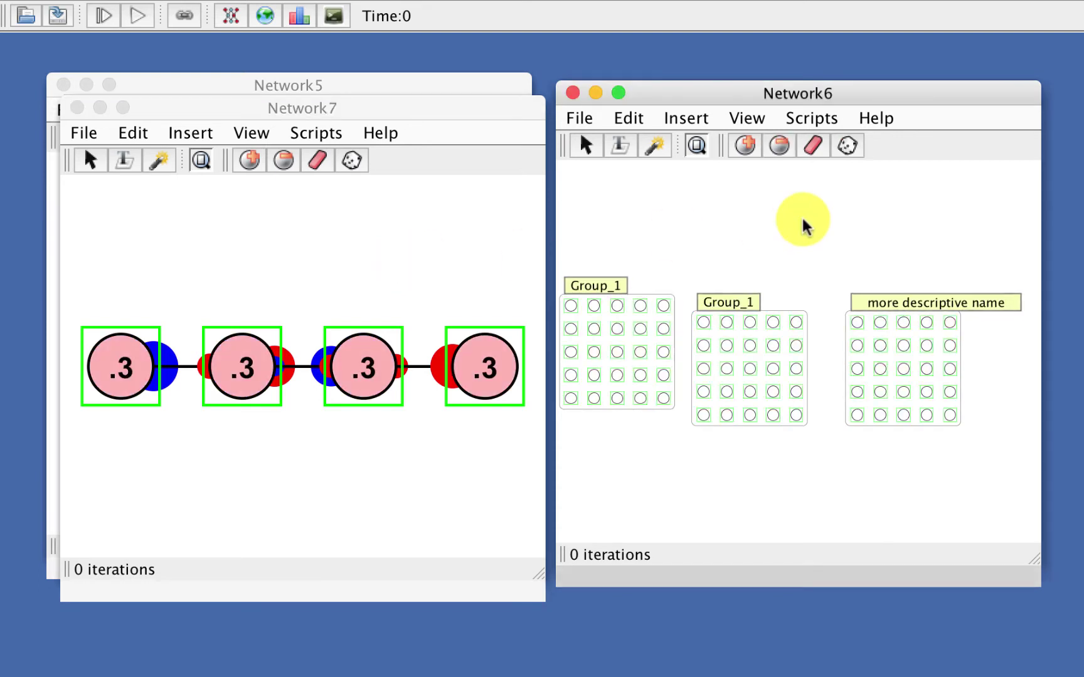
# Step: Raise and lower the activations of all neurons in Network6 incrementally, then randomize them and clear the selection
pyautogui.press('Up')
pyautogui.press('Up')
pyautogui.press('Up')
pyautogui.press('Up')
pyautogui.press('Down')
pyautogui.press('Down')
pyautogui.press('Down')
pyautogui.press('Down')
pyautogui.press('Down')
pyautogui.press('Down')
pyautogui.press('Down')
pyautogui.press('Down')
pyautogui.press('r')
pyautogui.click(805, 227)
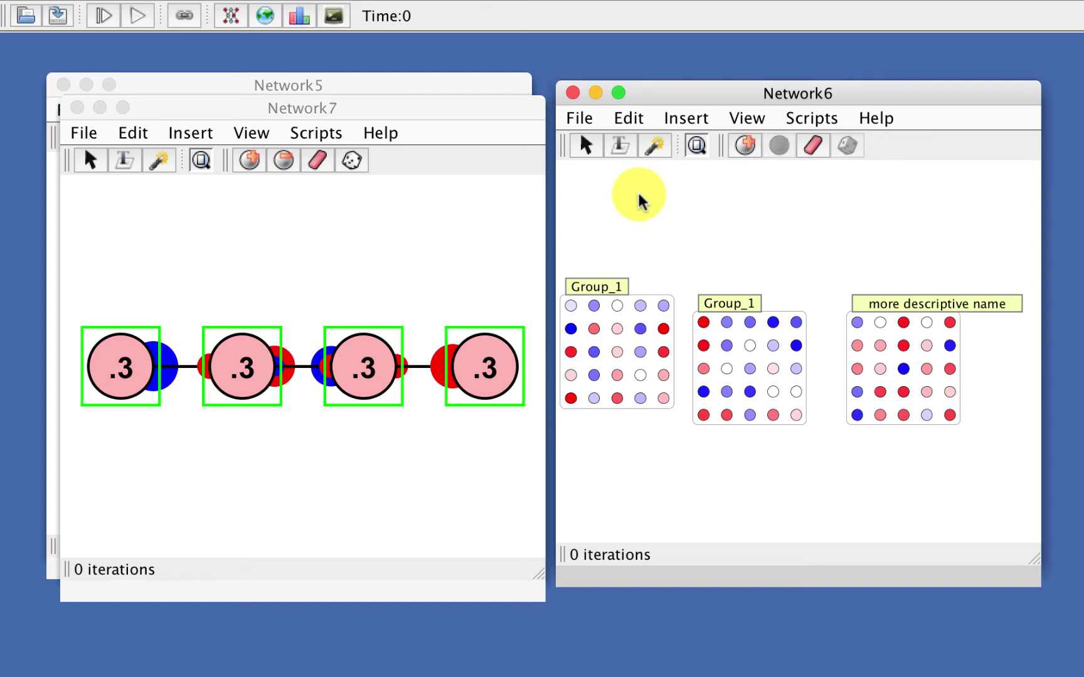
# Step: Clear the workspace and create a new network in an enlarged window
pyautogui.press('super+k')
pyautogui.click(609, 426)
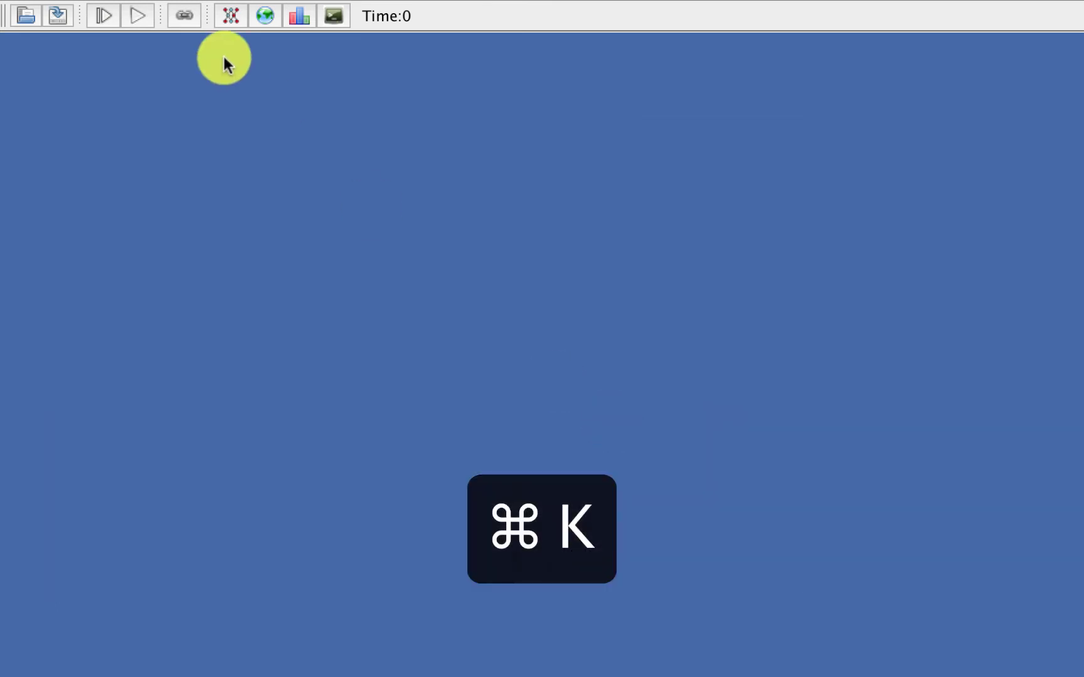
pyautogui.click(208, 0)
pyautogui.moveTo(175, 47); pyautogui.dragTo(171, 37)
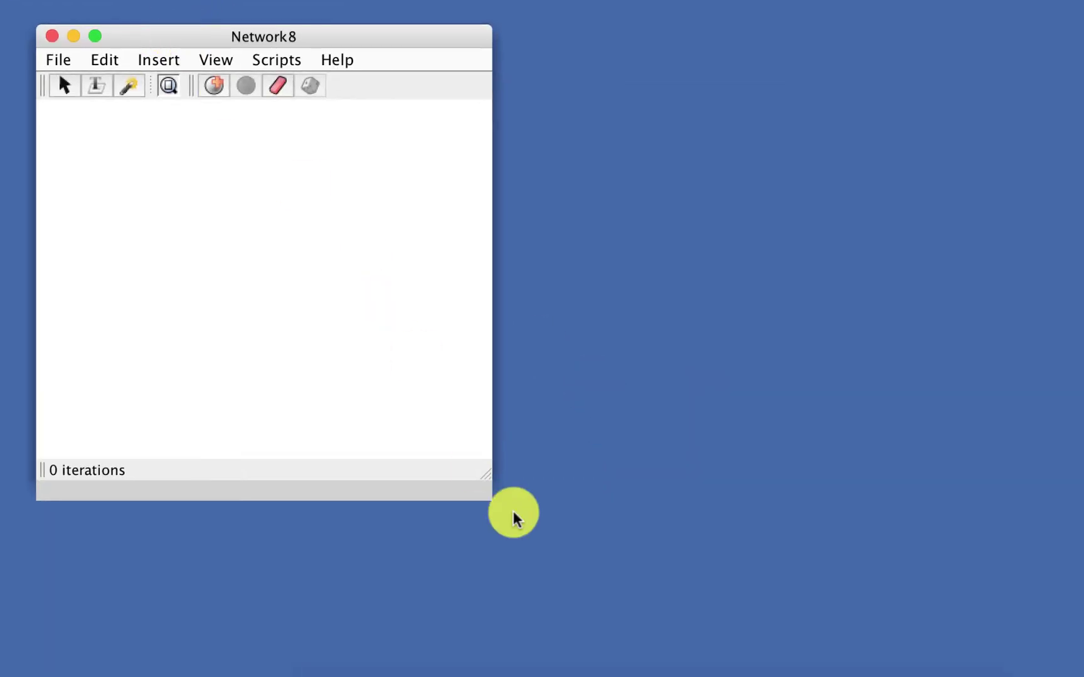
pyautogui.moveTo(489, 483); pyautogui.dragTo(807, 644)
# Step: Add a row of seven neurons to Network8
pyautogui.press('p')
pyautogui.press('p')
pyautogui.press('p')
pyautogui.press('p')
pyautogui.press('p')
pyautogui.press('p')
pyautogui.press('p')
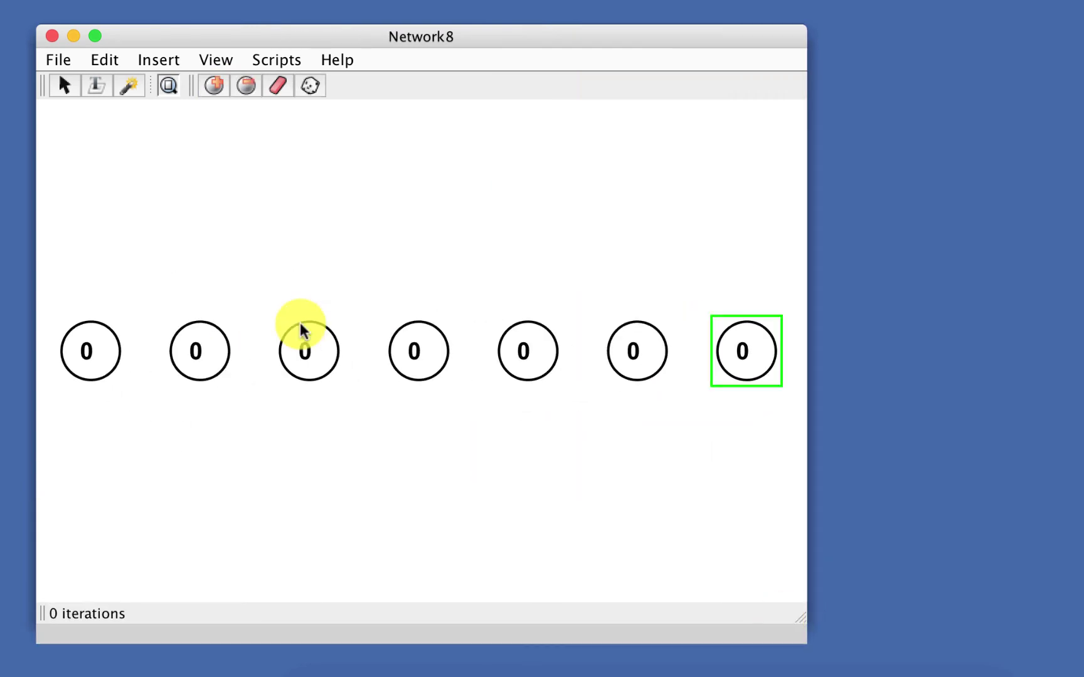
# Step: Connect all seven neurons to each other with synapses, randomize their activations, and clear the selection
pyautogui.press('n')
pyautogui.press('1')
pyautogui.press('2')
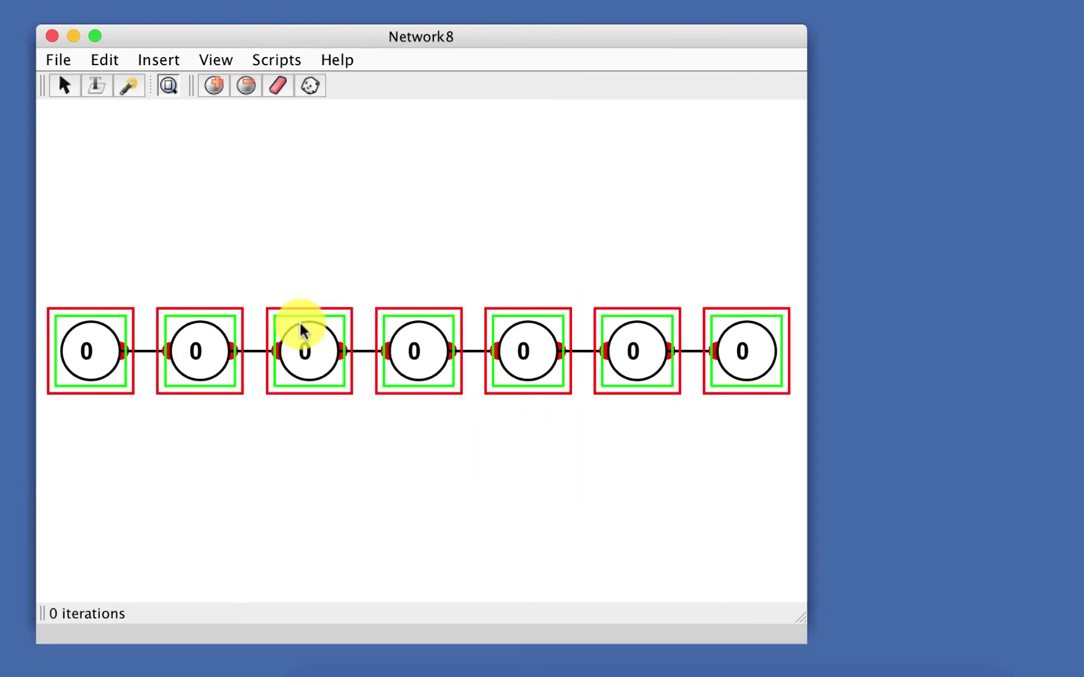
pyautogui.press('r')
pyautogui.click(255, 242)
pyautogui.press('Escape')
# Step: Move the second and third neurons above the row, one over the first neuron, and clear the selection
pyautogui.moveTo(312, 372); pyautogui.dragTo(264, 220)
pyautogui.moveTo(202, 417); pyautogui.dragTo(95, 233)
pyautogui.moveTo(266, 293); pyautogui.dragTo(271, 259)
pyautogui.press('super+k')
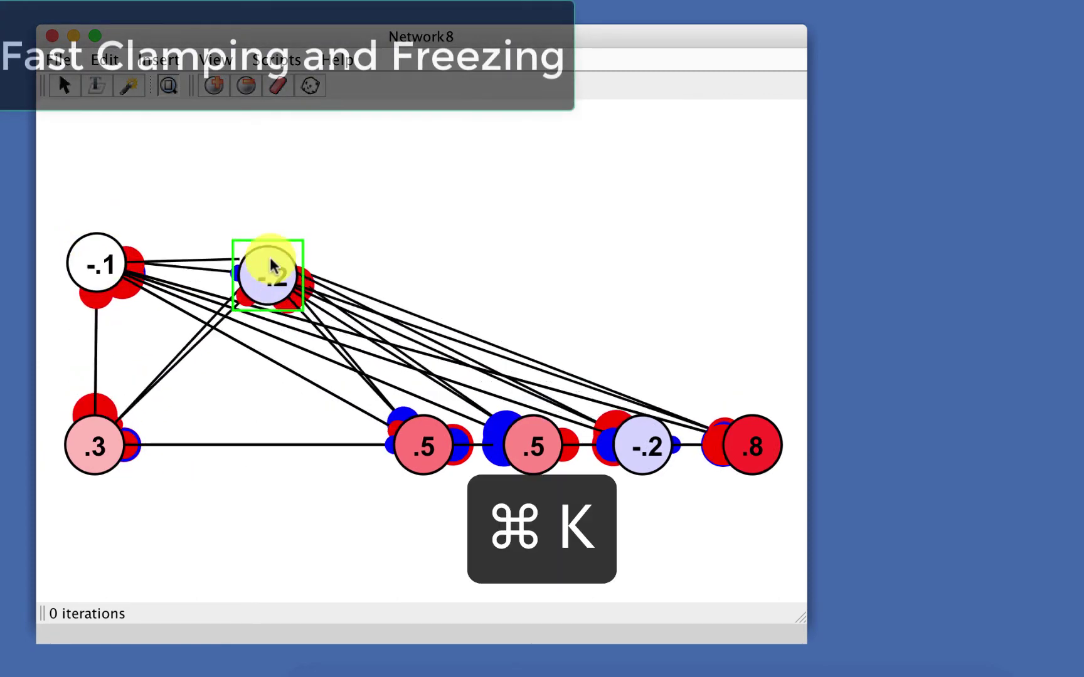
pyautogui.click(397, 239)
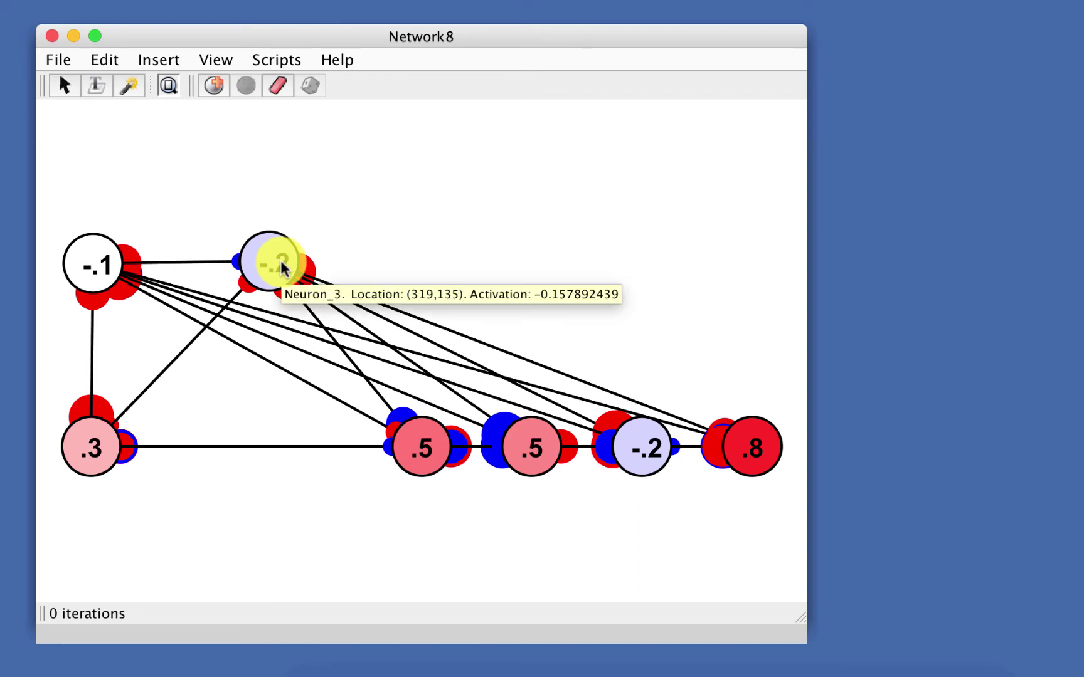
# Step: Examine the extended properties of Neuron_3, including its clamping setting, without changing any value
pyautogui.doubleClick(281, 266)
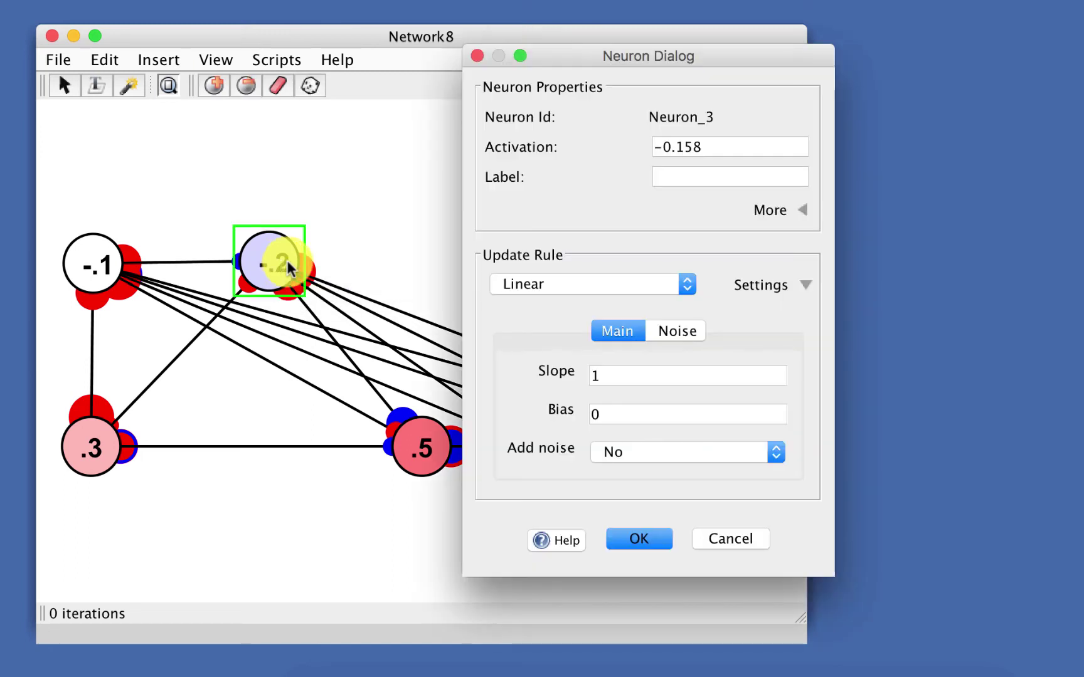
pyautogui.click(770, 210)
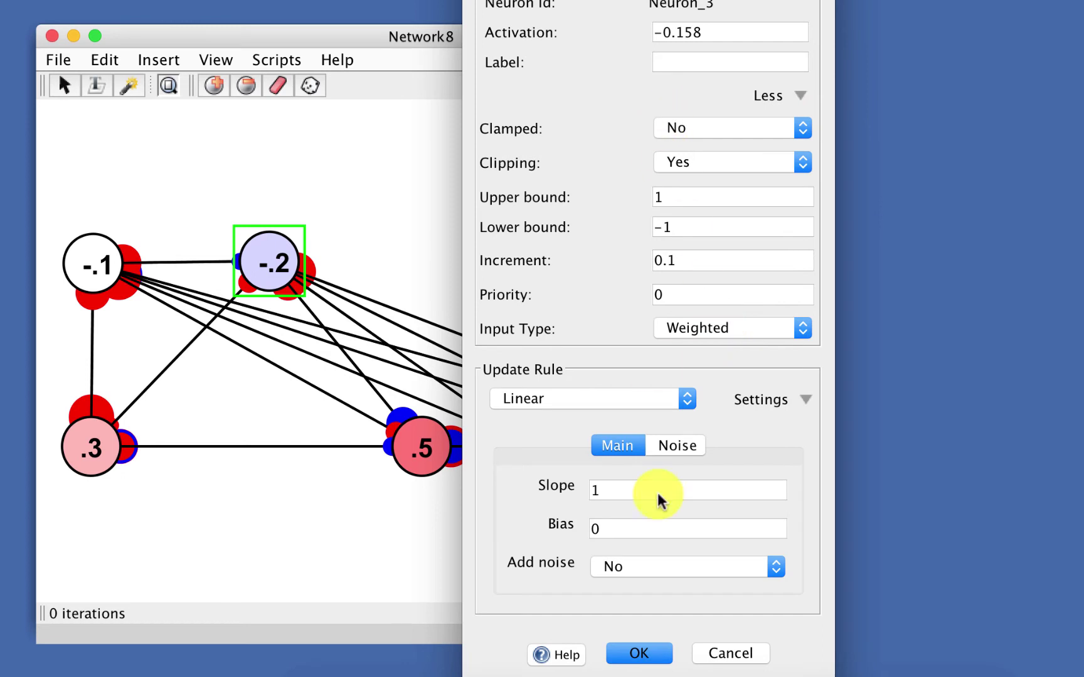
pyautogui.click(639, 653)
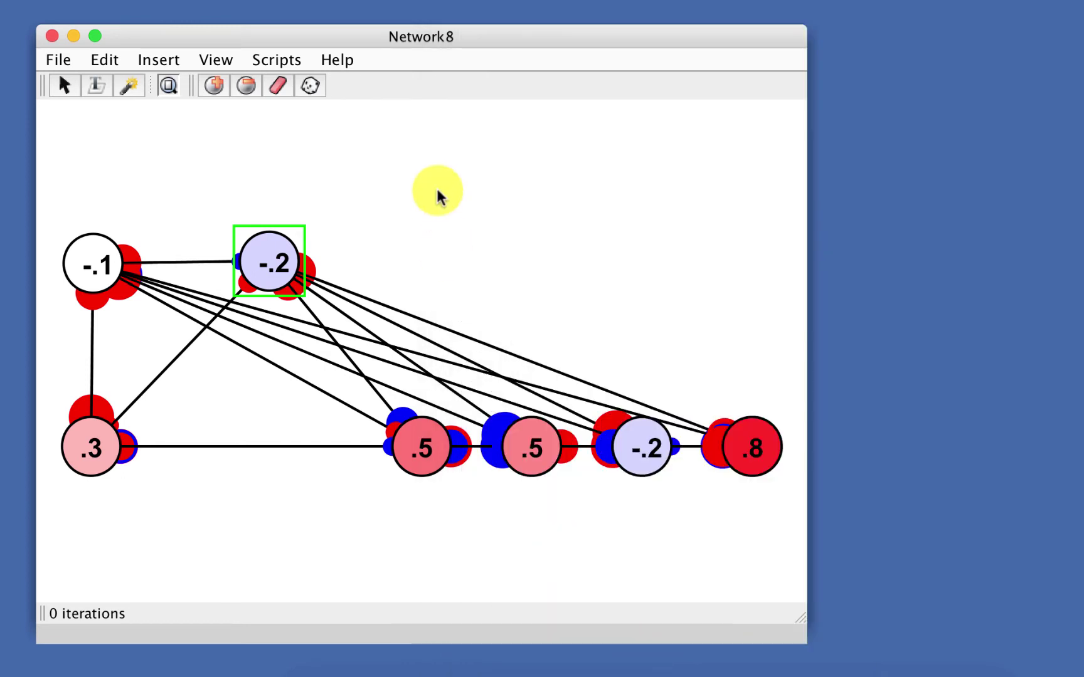
# Step: Clamp the two upper neurons and the first neuron of the row together
pyautogui.keyDown('shift'); pyautogui.click(89, 451); pyautogui.keyUp('shift')
pyautogui.keyDown('shift'); pyautogui.click(94, 259); pyautogui.keyUp('shift')
pyautogui.keyDown('shift'); pyautogui.click(272, 262); pyautogui.keyUp('shift')
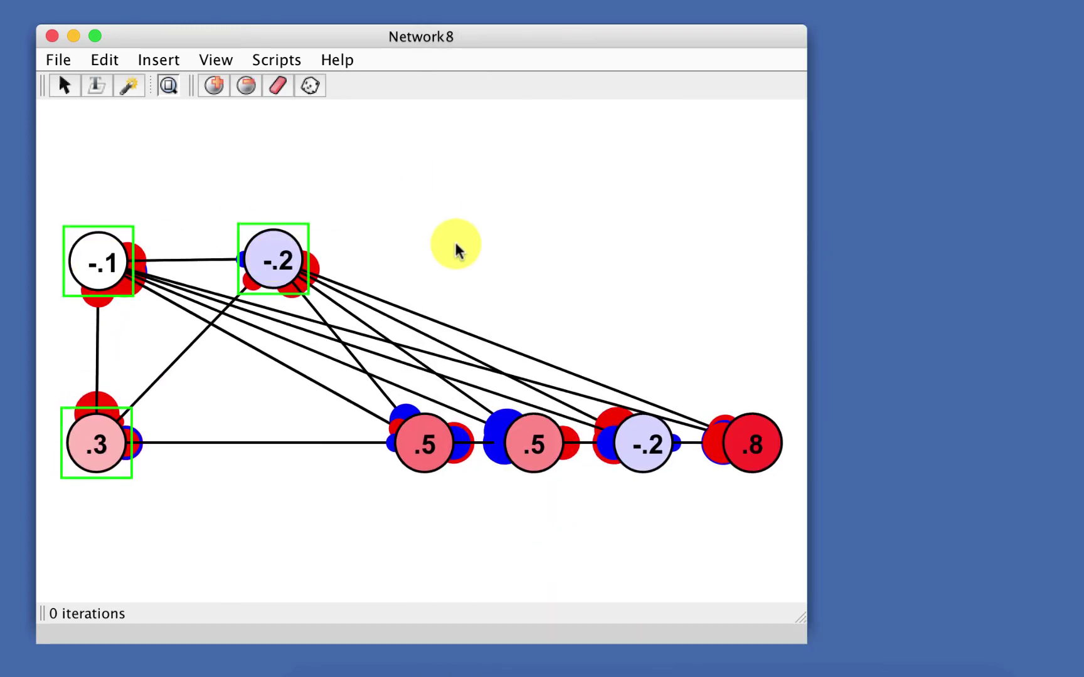
pyautogui.hotkey('shift', 'f')
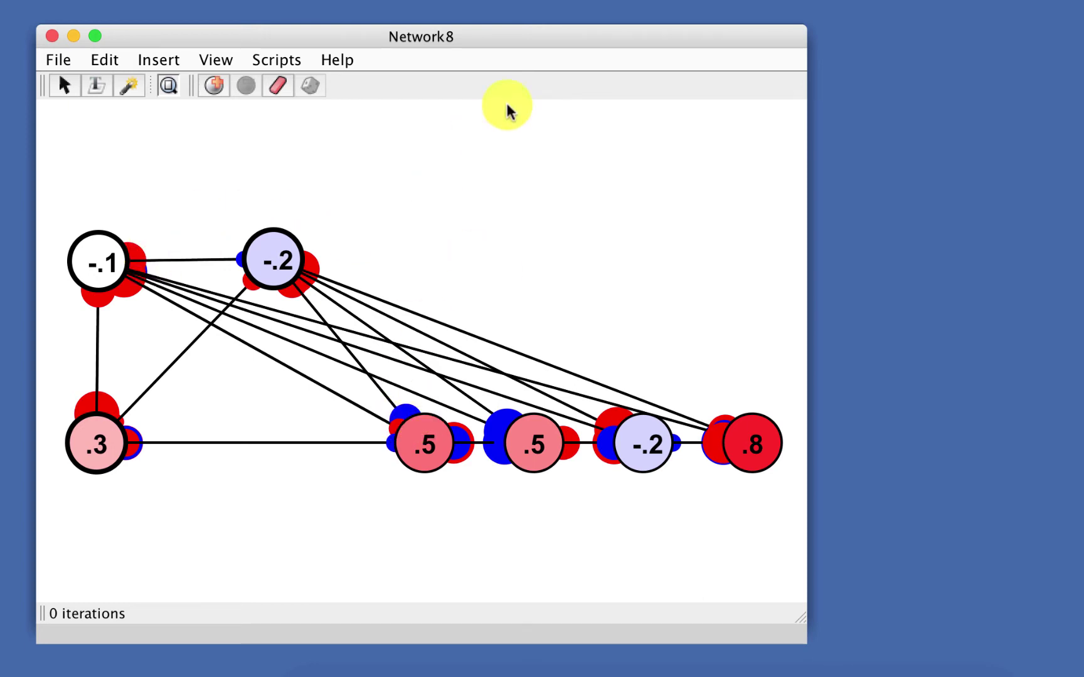
# Step: Iterate Network8 repeatedly to test the three clamped neurons
pyautogui.press('space')
pyautogui.press('space')
pyautogui.press('space')
pyautogui.press('space')
pyautogui.press('space')
pyautogui.press('space')
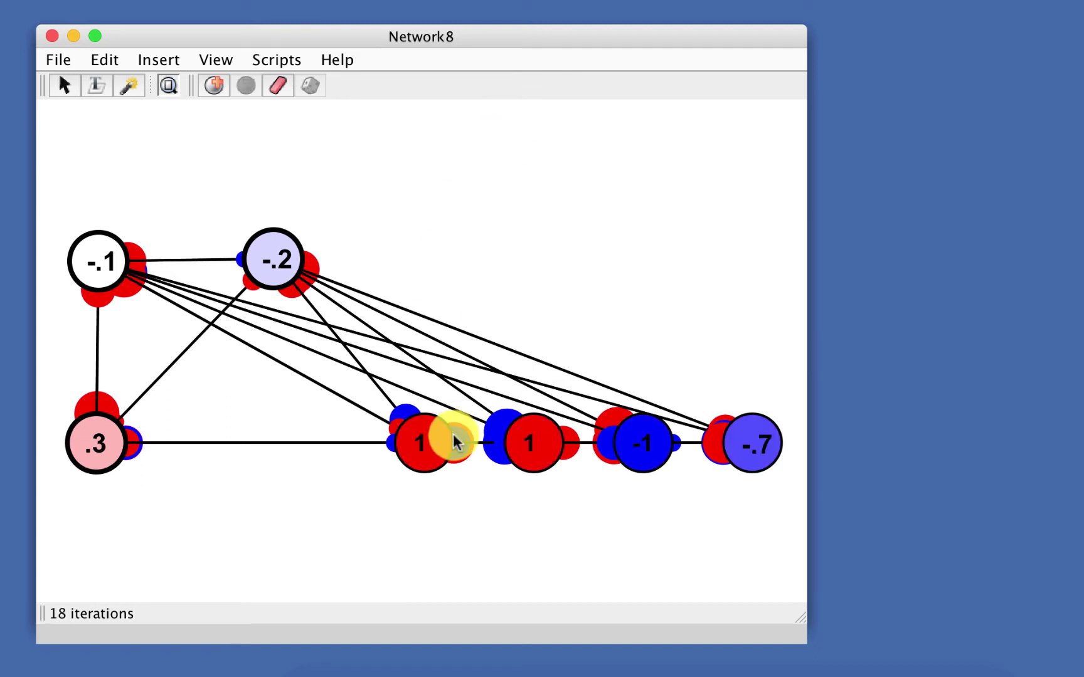
# Step: Move the nearest unclamped neuron below the row, and freeze the synapses linking the upper neurons with the three rightmost ones
pyautogui.click(426, 450)
pyautogui.moveTo(426, 449); pyautogui.dragTo(341, 515)
pyautogui.moveTo(426, 205)
pyautogui.mouseDown()
pyautogui.moveTo(291, 309)
pyautogui.moveTo(346, 245)
pyautogui.moveTo(340, 263)
pyautogui.mouseUp()
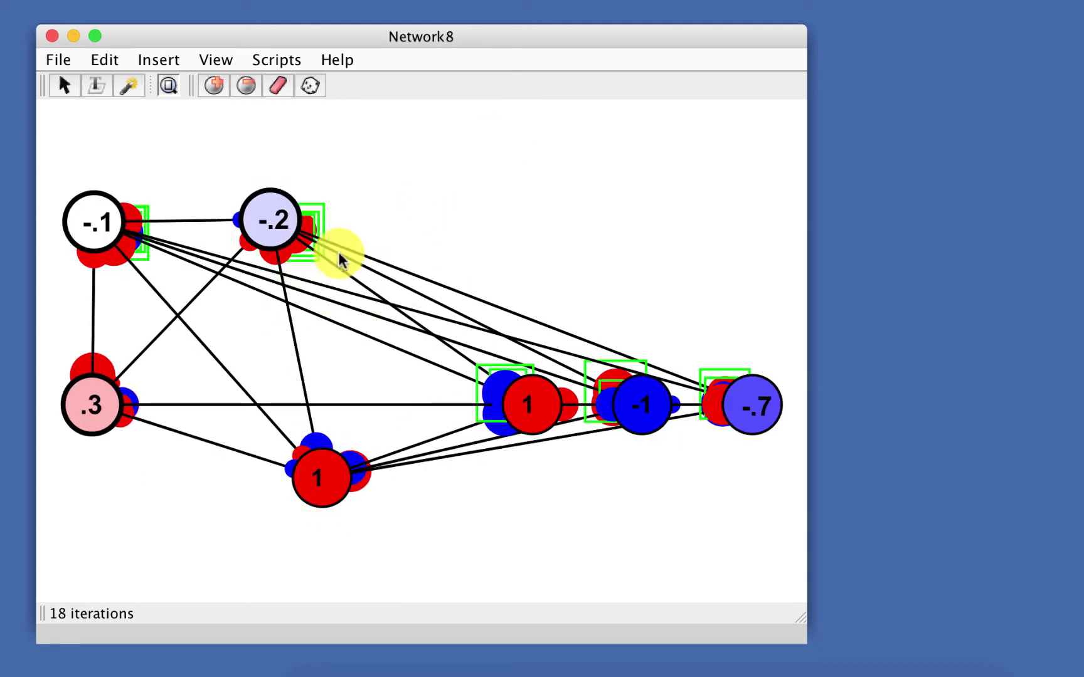
pyautogui.hotkey('shift', 'f')
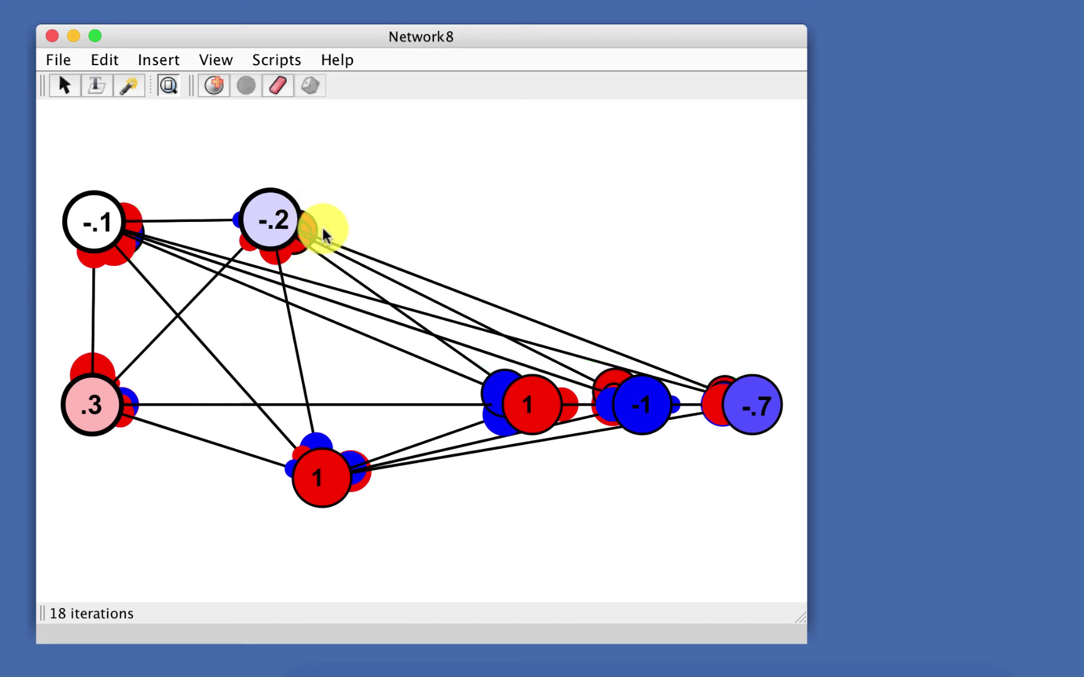
pyautogui.click(385, 226)
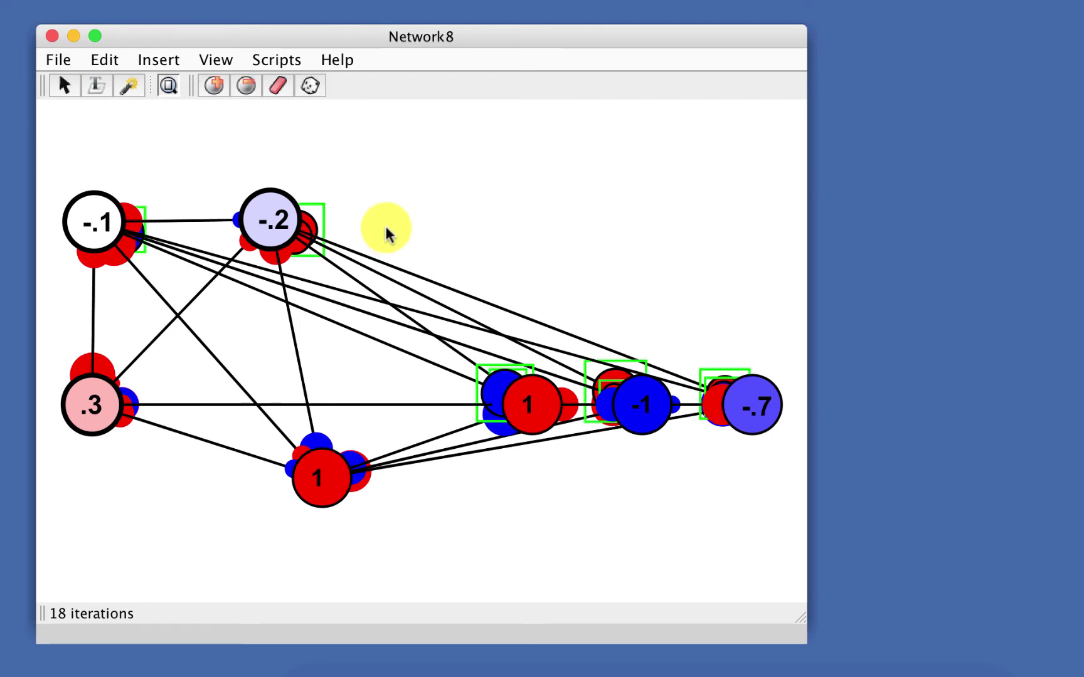
# Step: Select all synapses in Network8 and review the status and update rule choices in their properties, keeping Enabled and Static
pyautogui.press('w')
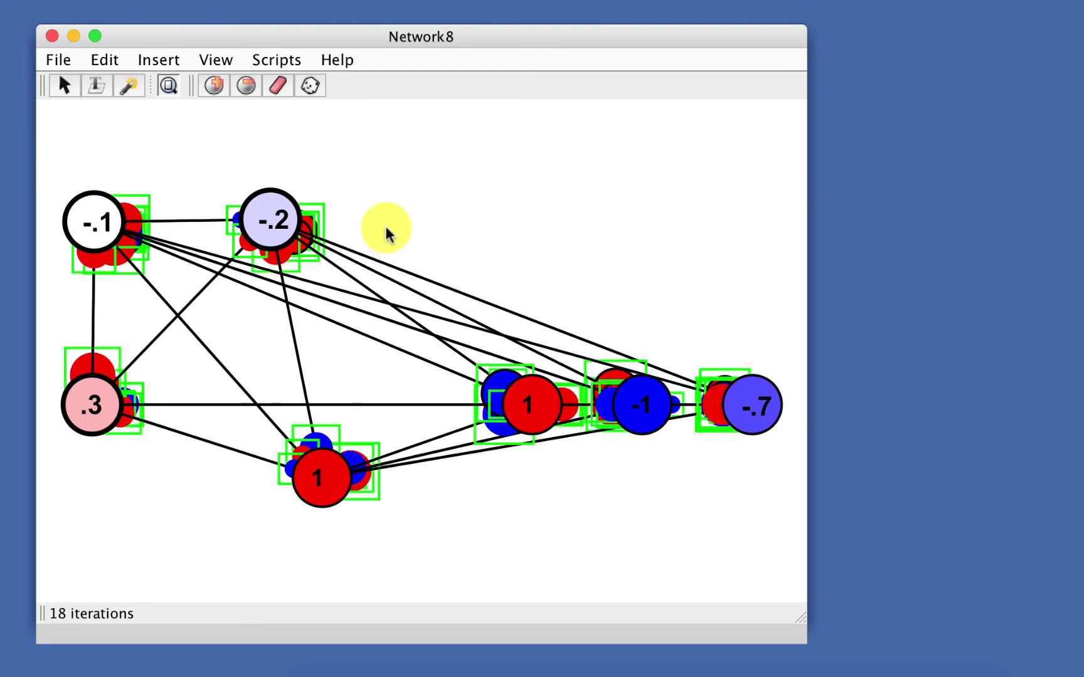
pyautogui.press('super+e')
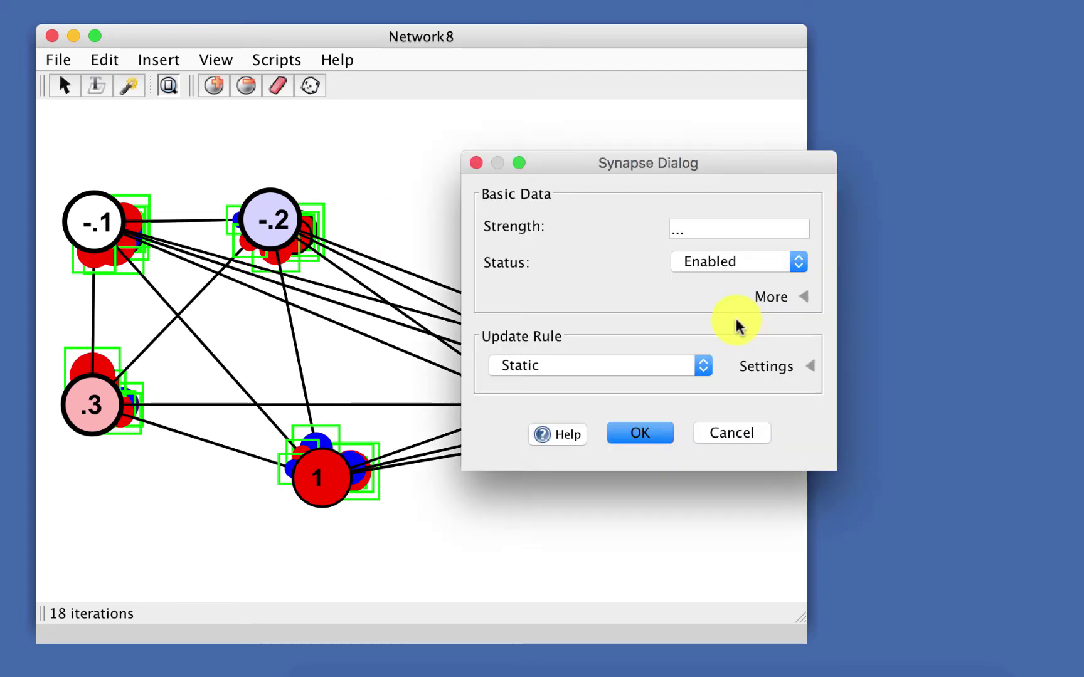
pyautogui.click(698, 271)
pyautogui.click(565, 276)
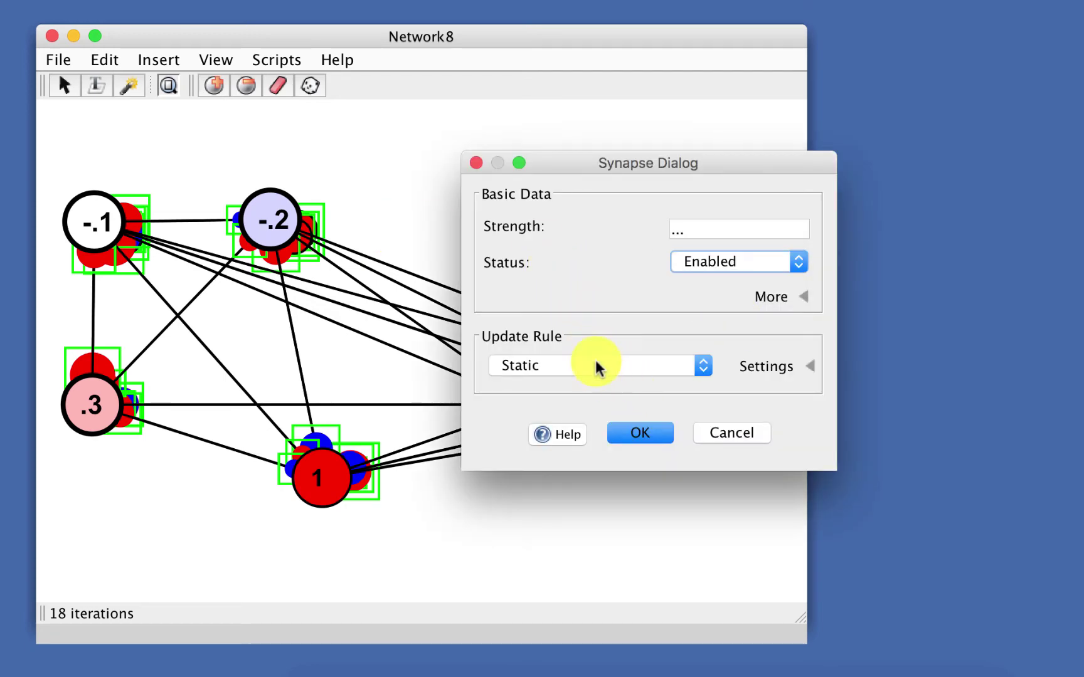
pyautogui.click(599, 368)
pyautogui.click(592, 382)
pyautogui.click(635, 432)
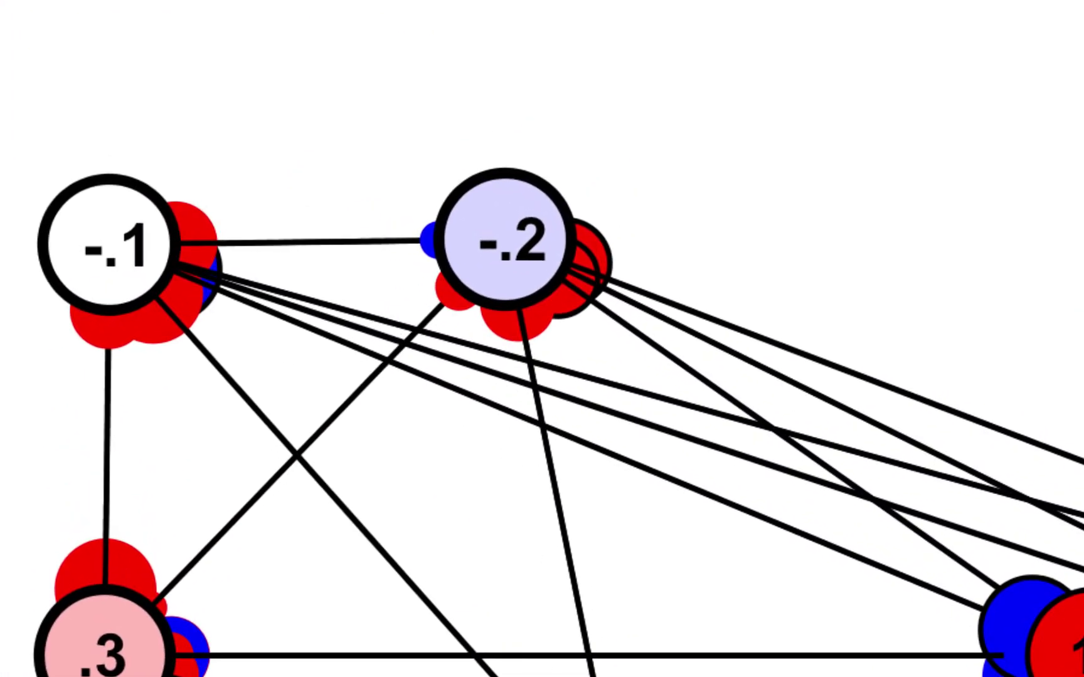
# Step: Randomize all neurons and synapses in Network8 to test the frozen synapses, and iterate the network with nothing selected
pyautogui.hotkey('ctrl', 'a')
pyautogui.press('r')
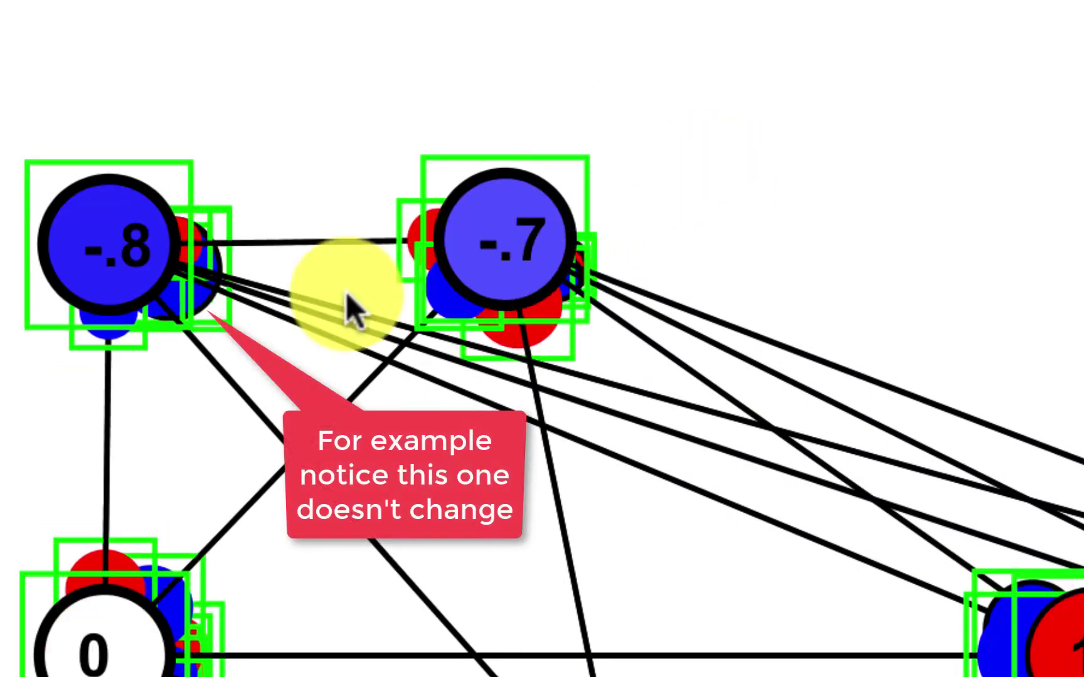
pyautogui.click(789, 182)
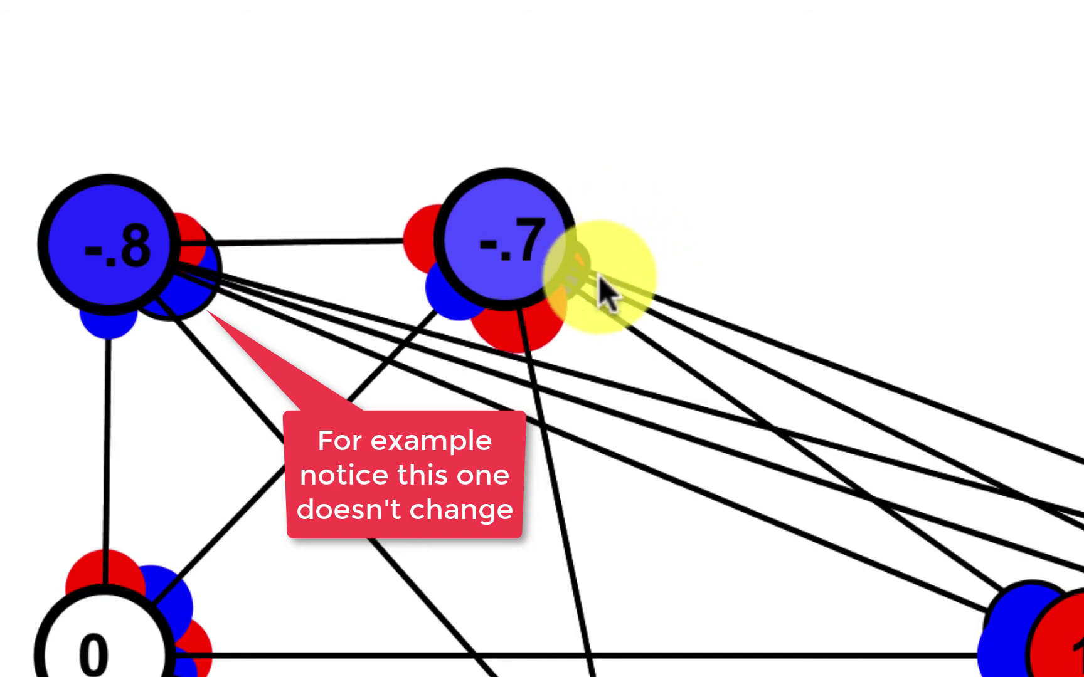
pyautogui.press('space')
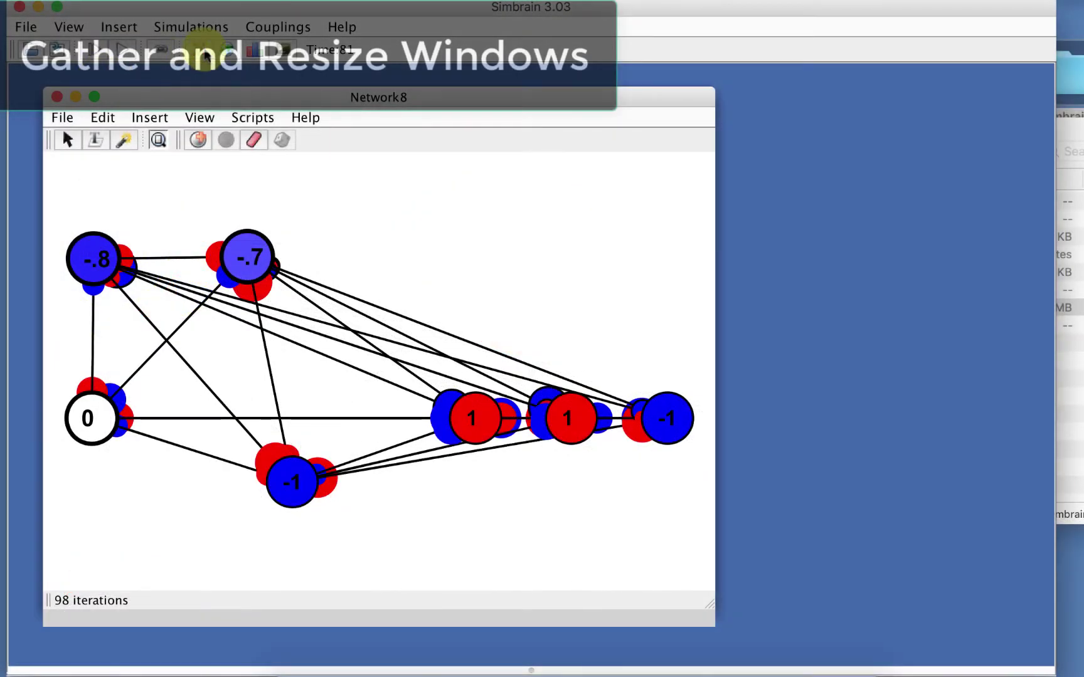
# Step: Add six new empty networks to the workspace
pyautogui.click(201, 51)
pyautogui.click(201, 50)
pyautogui.click(201, 51)
pyautogui.click(201, 51)
pyautogui.click(200, 51)
pyautogui.click(199, 51)
# Step: Add a bar chart and an odor world to the workspace
pyautogui.click(254, 49)
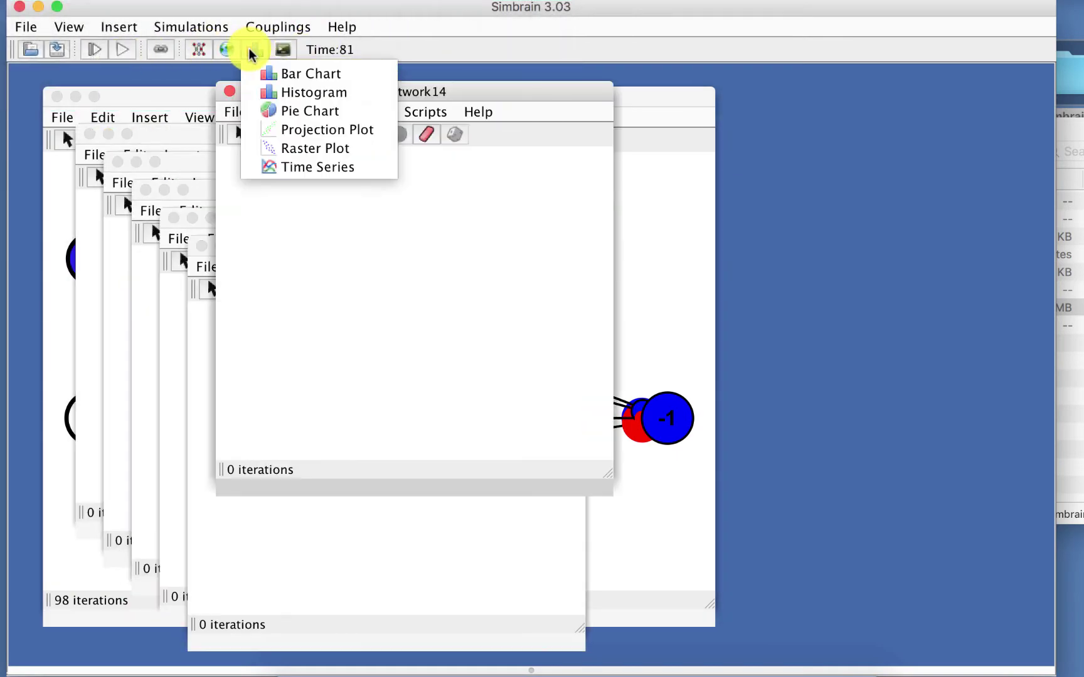
pyautogui.click(276, 75)
pyautogui.click(227, 49)
# Step: Resize all open windows in the workspace
pyautogui.click(43, 27)
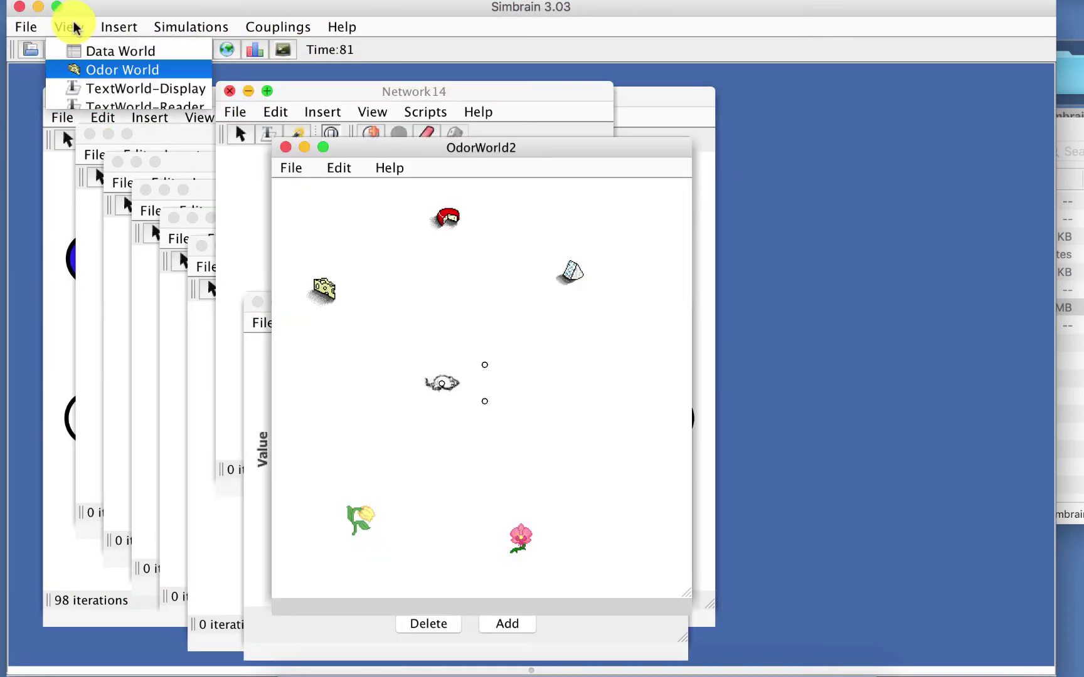
pyautogui.click(80, 97)
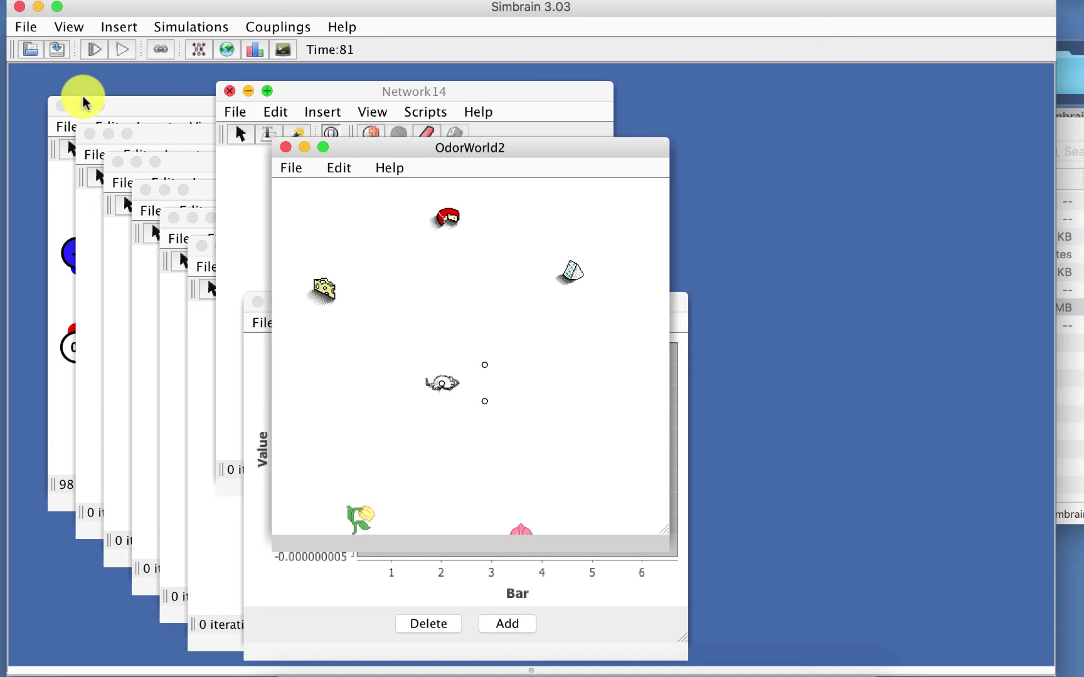
# Step: Close the OdorWorld2 window without saving its changes, and close Network14
pyautogui.click(285, 147)
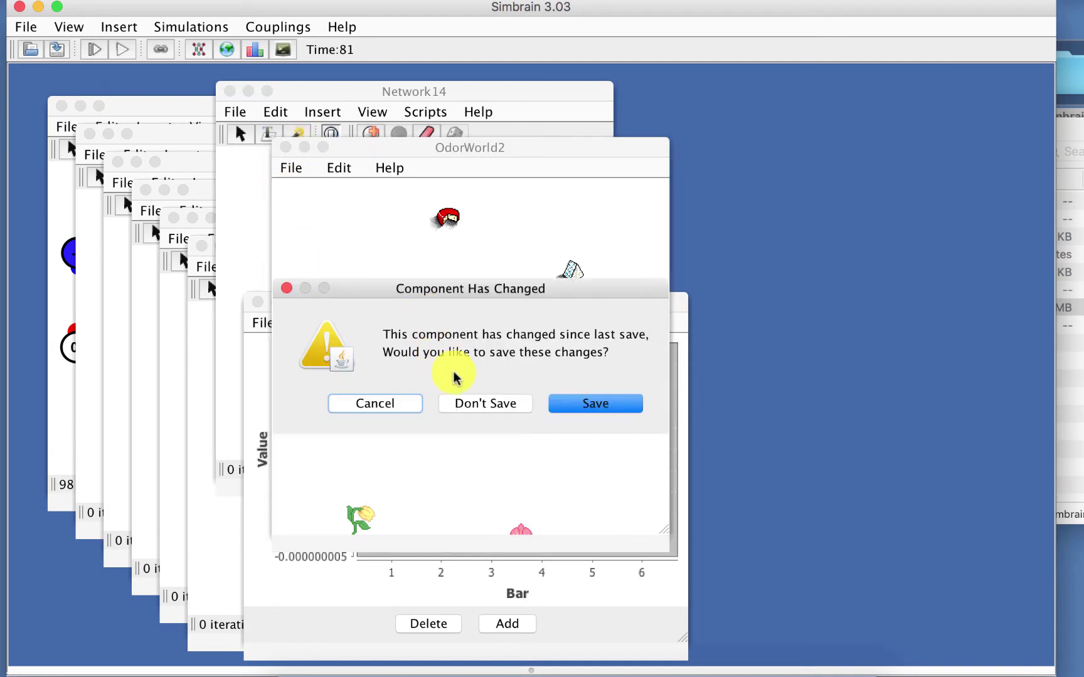
pyautogui.click(470, 404)
pyautogui.click(227, 93)
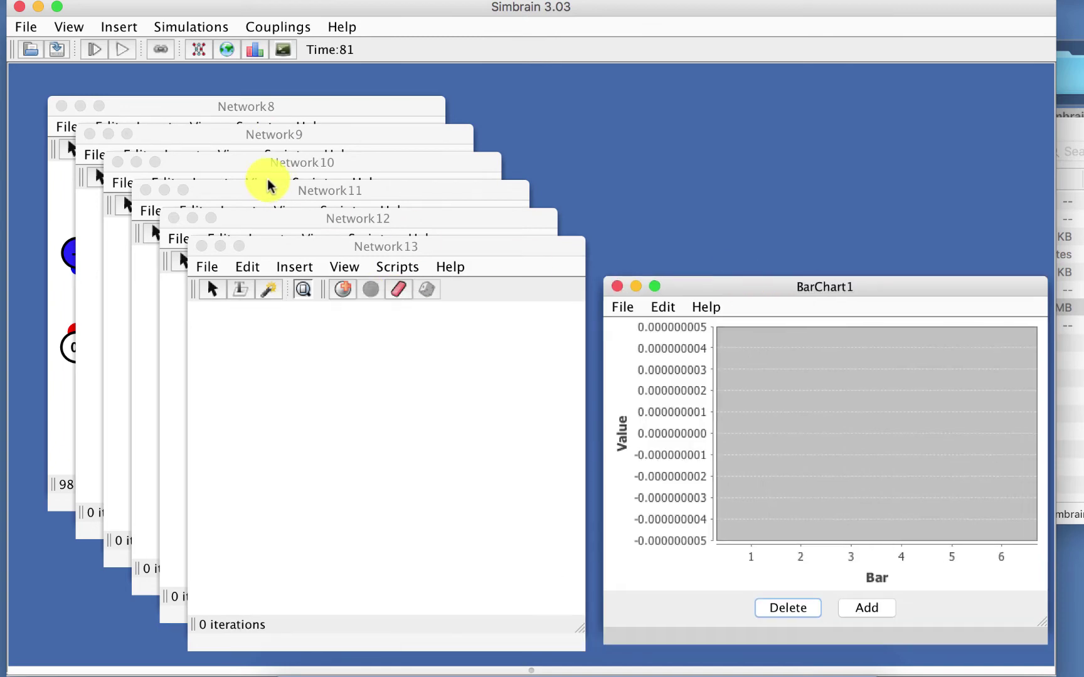
# Step: Reposition all open workspace windows into one cascade
pyautogui.moveTo(268, 185); pyautogui.dragTo(869, 201)
pyautogui.click(68, 26)
pyautogui.click(94, 95)
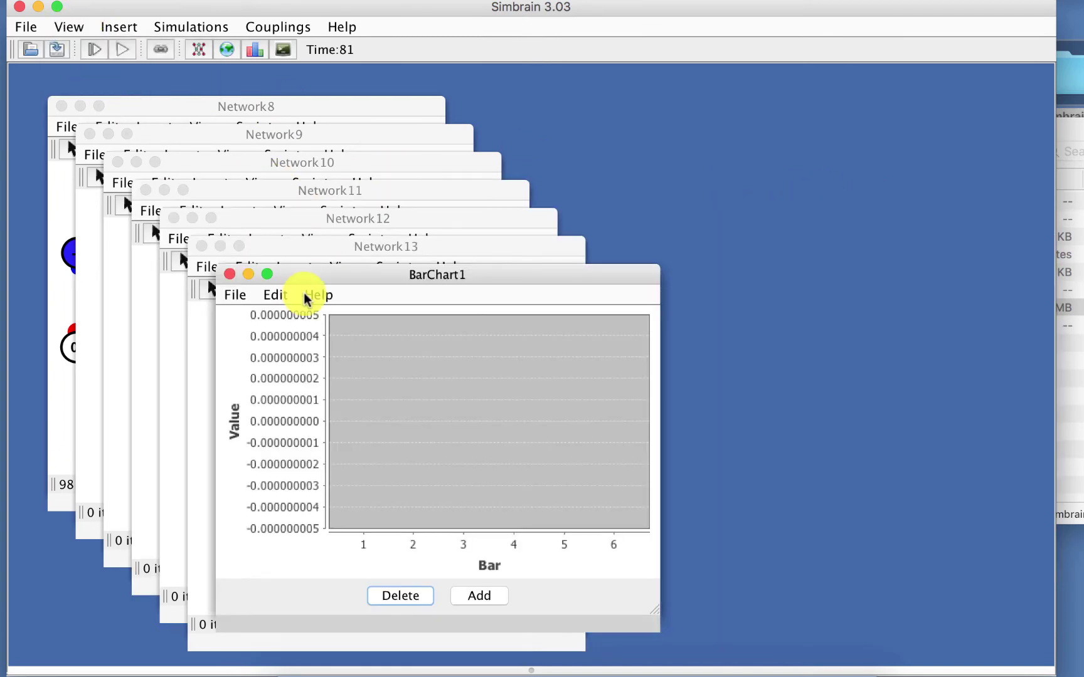
# Step: Scatter the Network13, BarChart1 and Network12 windows so each lies partly beyond the edges of the workspace
pyautogui.moveTo(256, 247); pyautogui.dragTo(535, 316)
pyautogui.moveTo(710, 383); pyautogui.dragTo(920, 513)
pyautogui.click(267, 275)
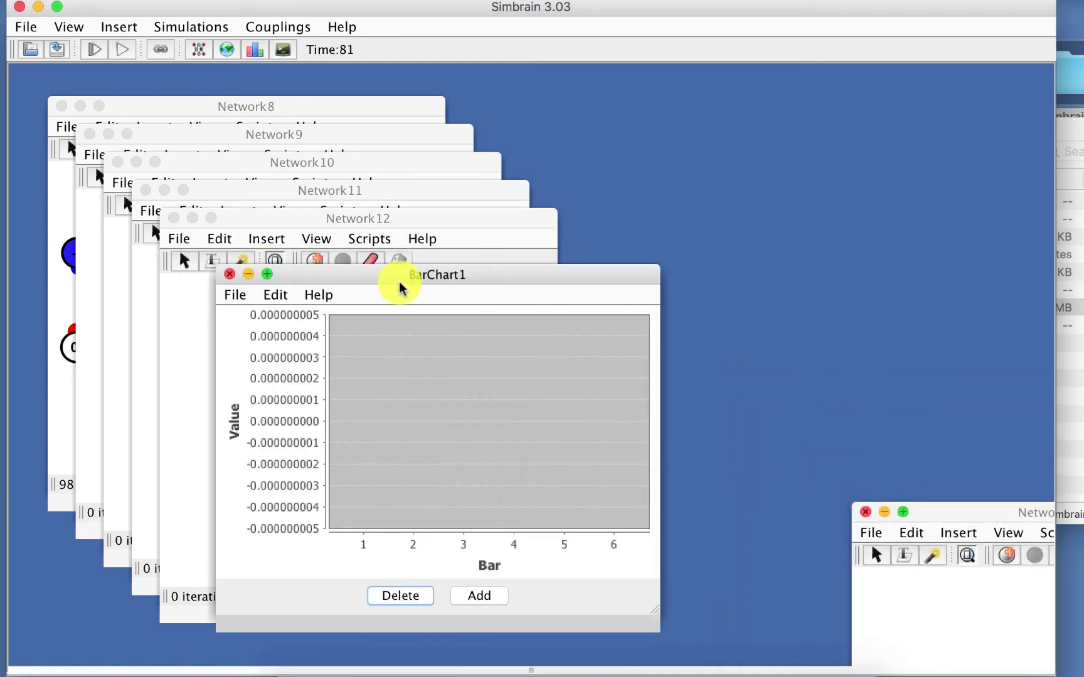
pyautogui.moveTo(351, 276); pyautogui.dragTo(1047, 104)
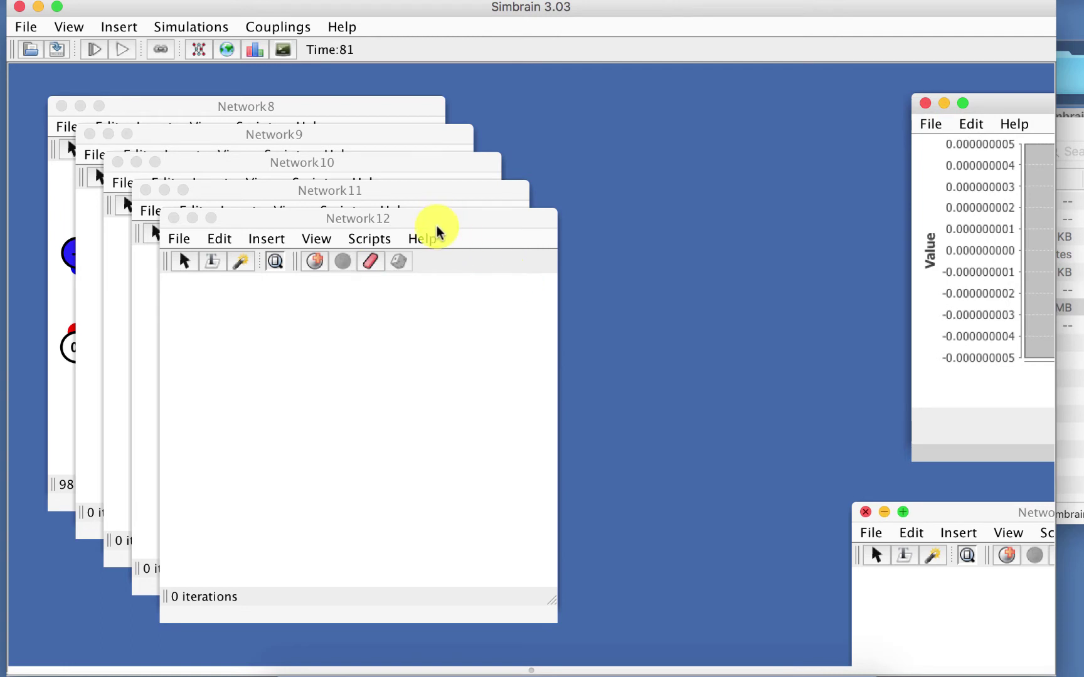
pyautogui.moveTo(438, 221); pyautogui.dragTo(470, 650)
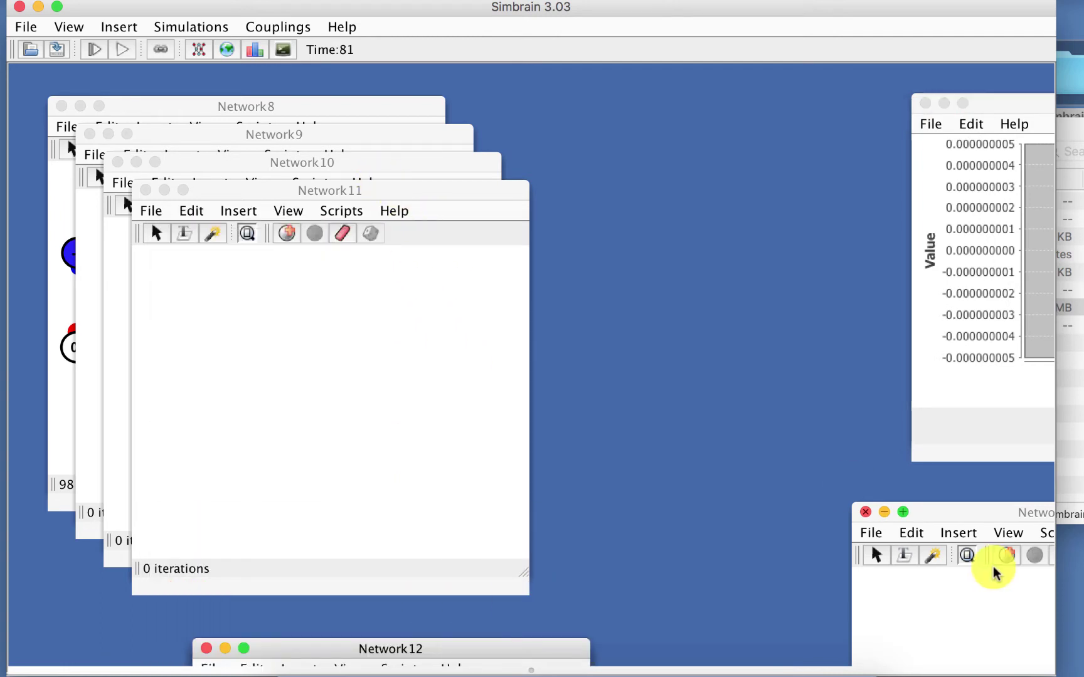
# Step: Shrink the Simbrain main window and gather all open workspace windows back into view
pyautogui.moveTo(926, 513); pyautogui.dragTo(988, 604)
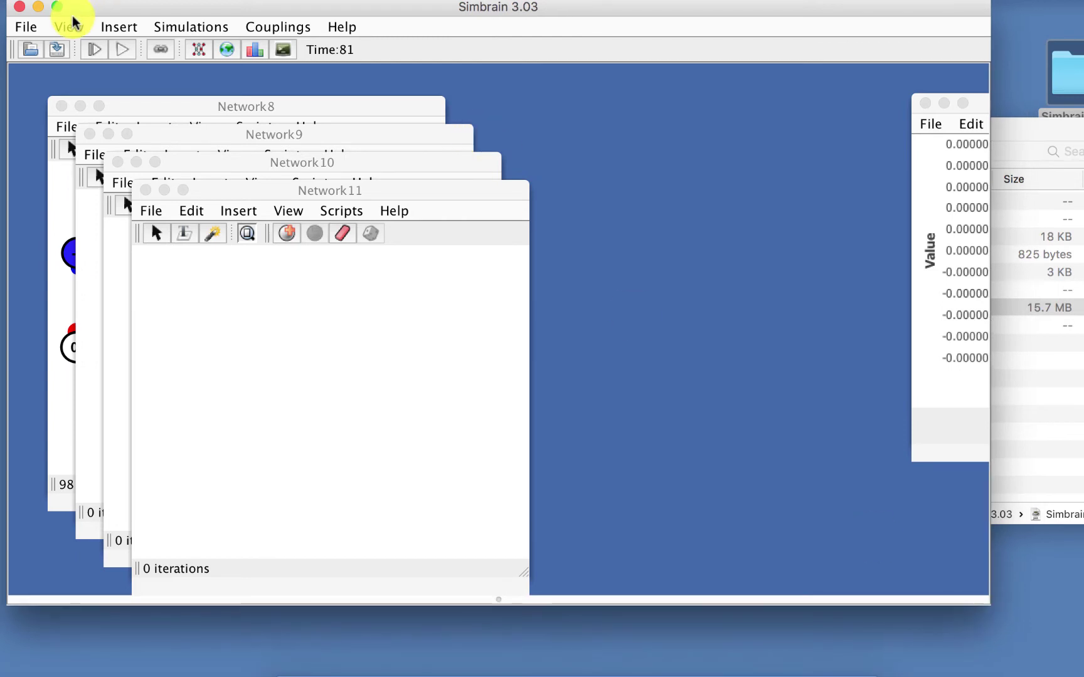
pyautogui.click(73, 26)
pyautogui.click(73, 78)
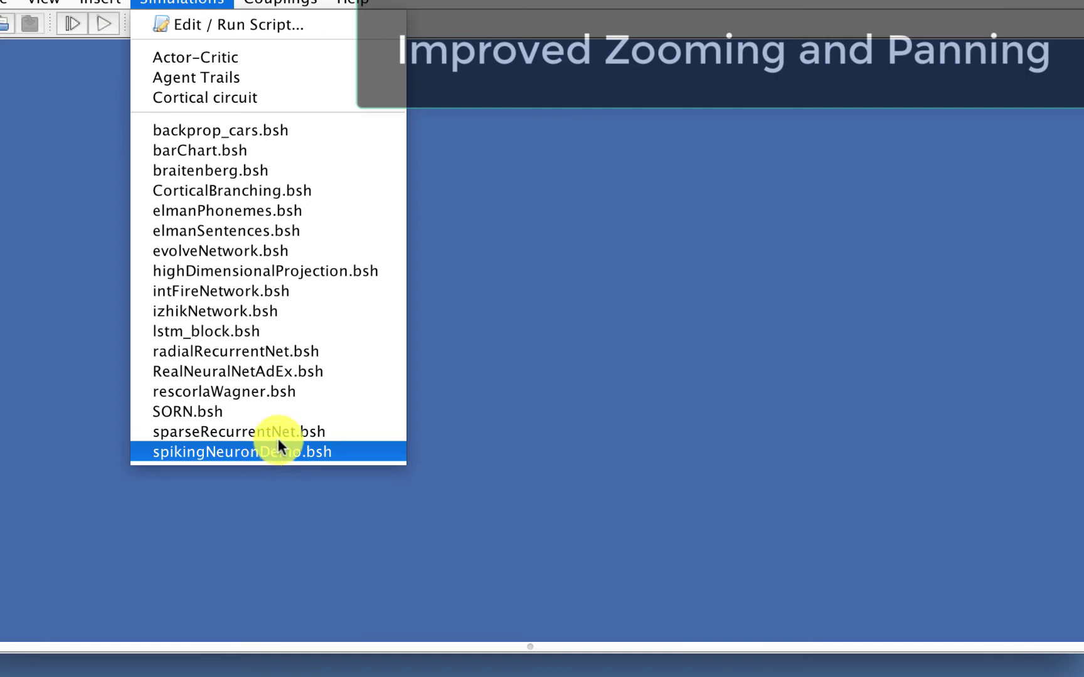
# Step: Run the sparseRecurrentNet.bsh simulation, showing its network in a maximized window with auto-zoom turned off
pyautogui.click(280, 435)
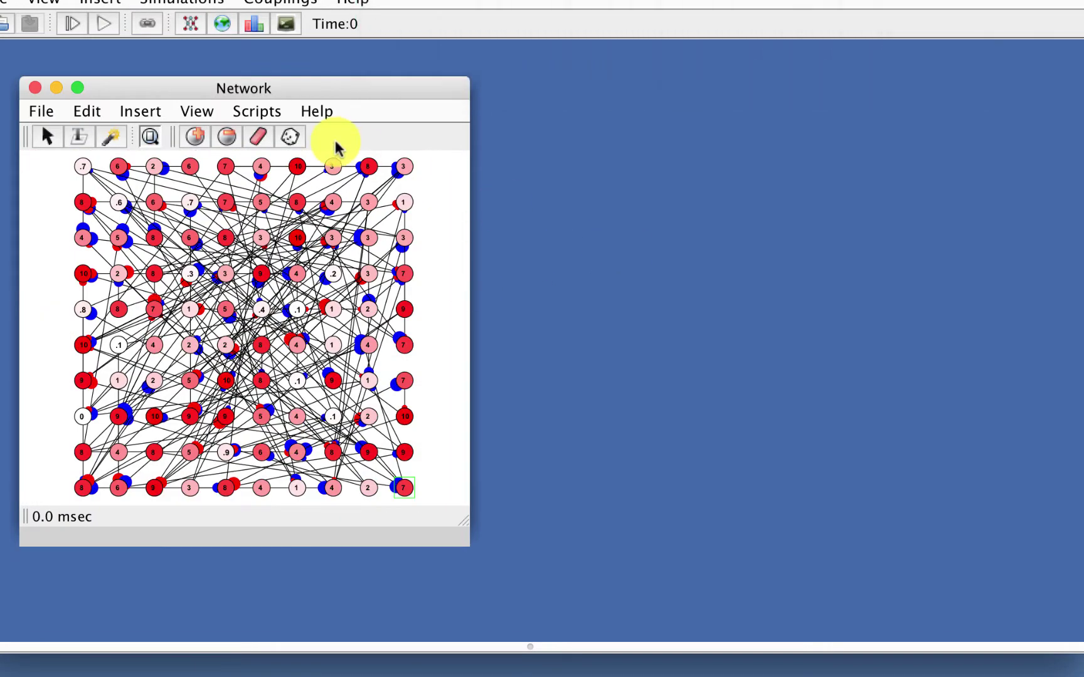
pyautogui.click(77, 88)
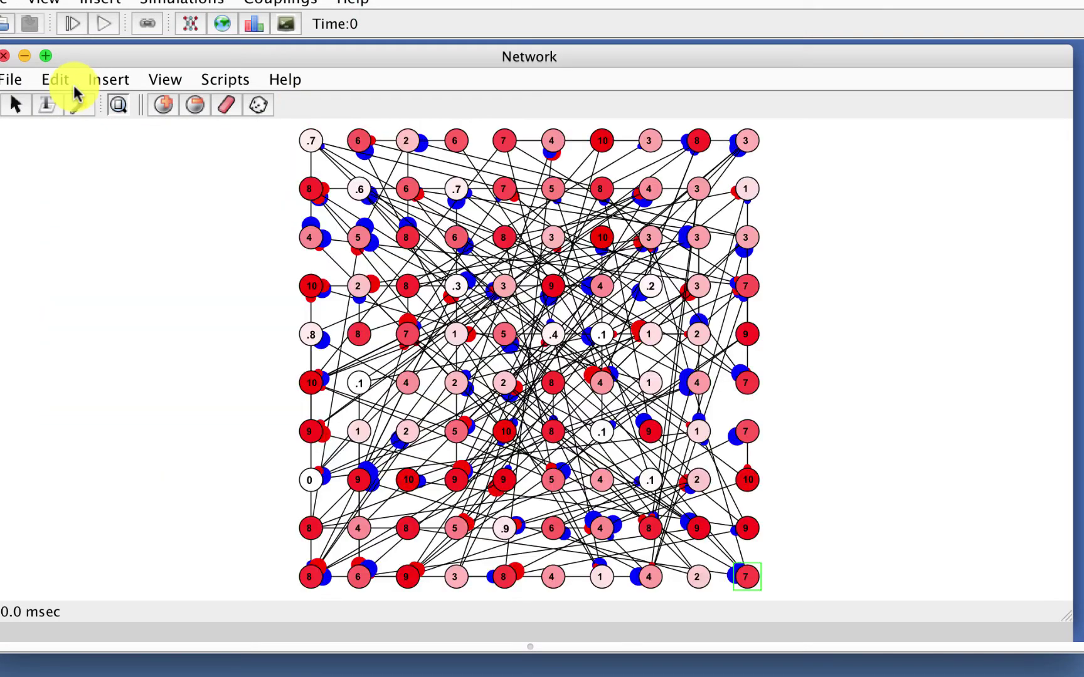
pyautogui.click(117, 106)
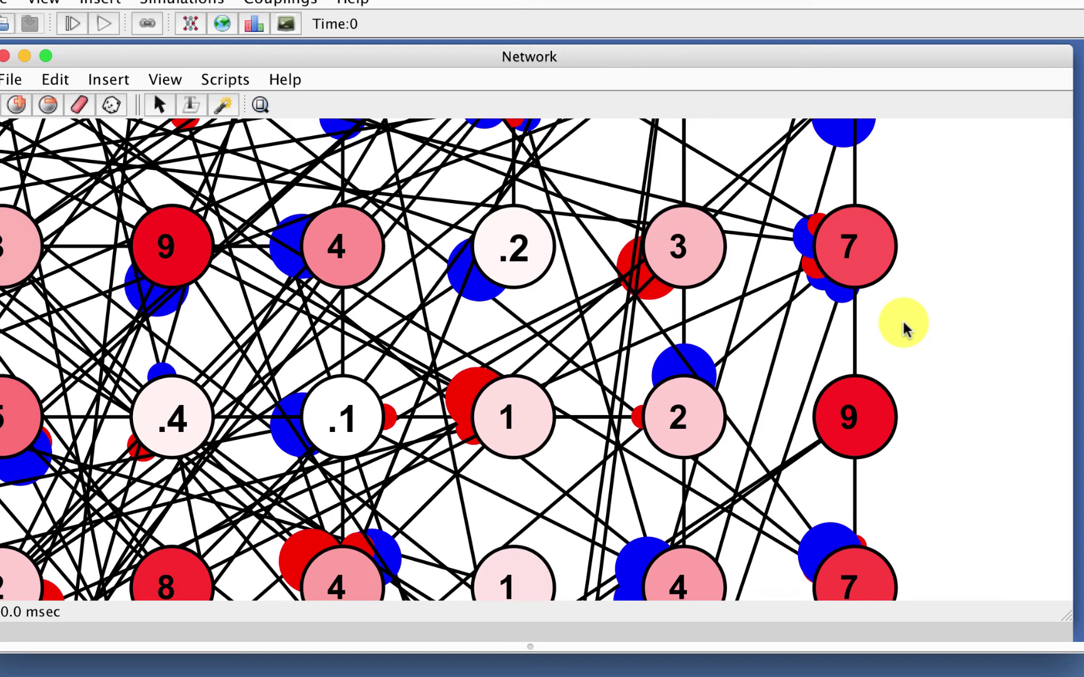
# Step: Select five adjacent nodes in two neighbouring rows of the network and randomize their activations several times
pyautogui.moveTo(579, 315); pyautogui.dragTo(957, 450)
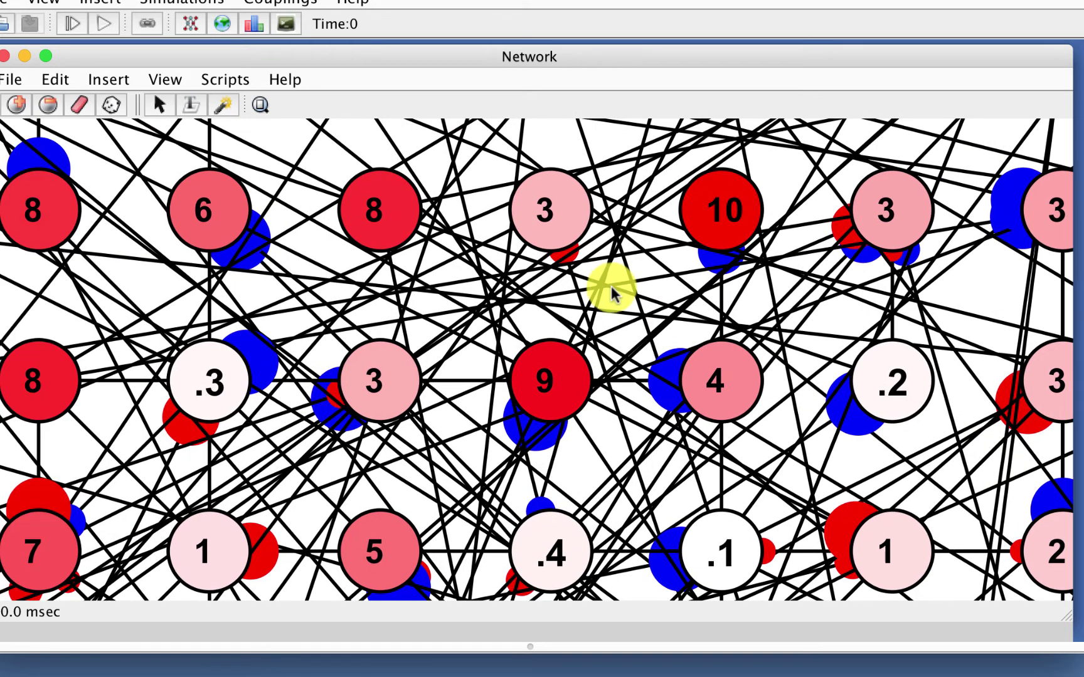
pyautogui.click(380, 386)
pyautogui.keyDown('shift'); pyautogui.click(563, 385); pyautogui.keyUp('shift')
pyautogui.keyDown('shift'); pyautogui.click(556, 230); pyautogui.keyUp('shift')
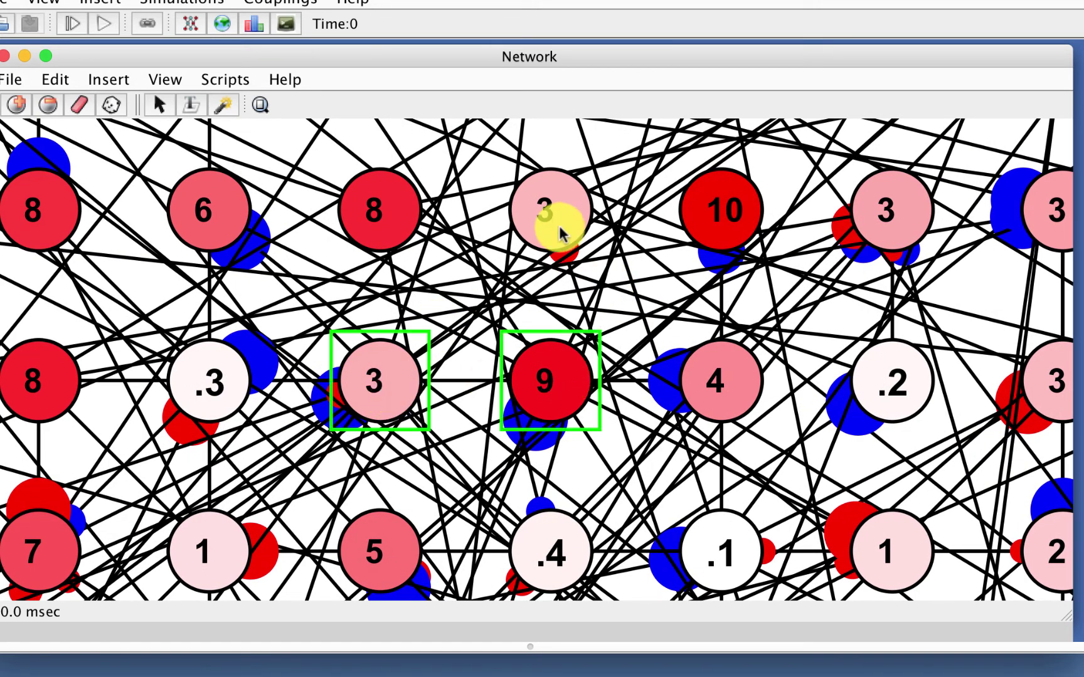
pyautogui.keyDown('shift'); pyautogui.click(388, 209); pyautogui.keyUp('shift')
pyautogui.keyDown('shift'); pyautogui.click(209, 214); pyautogui.keyUp('shift')
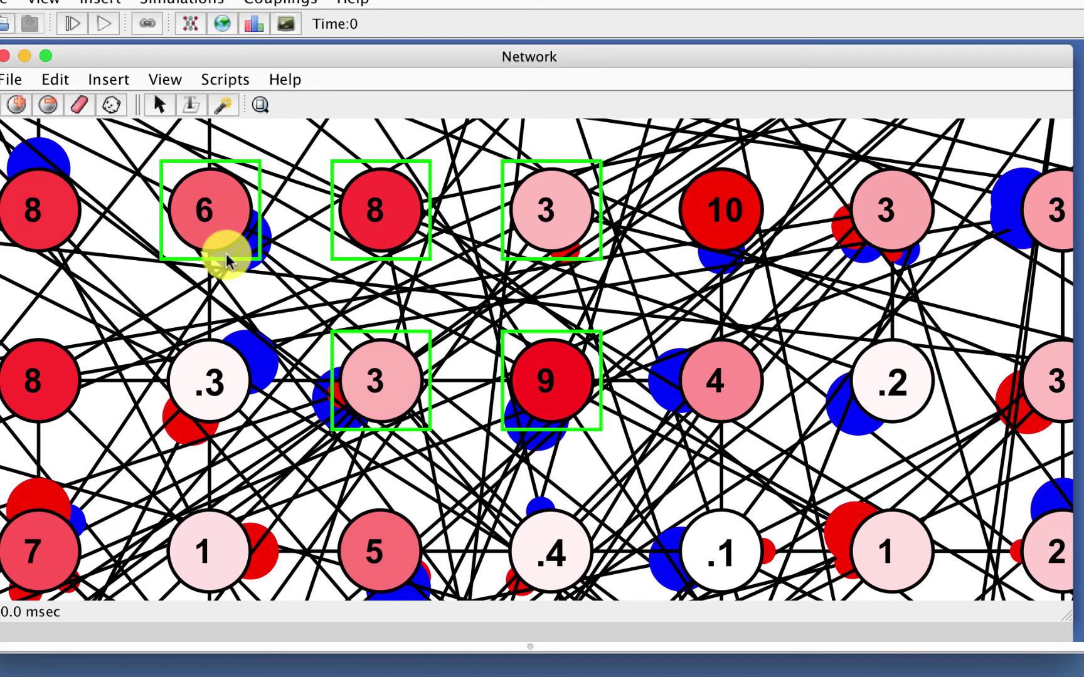
pyautogui.press('r')
pyautogui.press('r')
pyautogui.press('r')
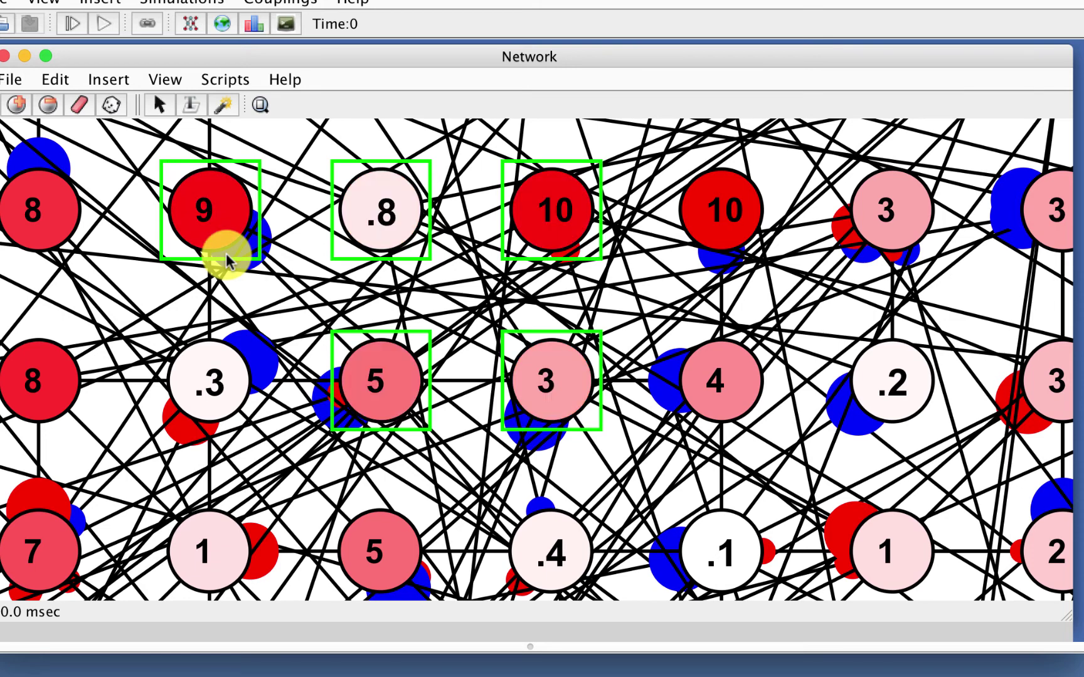
# Step: Clear the five selected nodes, raise their activations to .6, and toggle the network's auto-zoom
pyautogui.press('c')
pyautogui.press('Up')
pyautogui.press('Up')
pyautogui.press('Up')
pyautogui.press('Up')
pyautogui.press('Up')
pyautogui.press('Up')
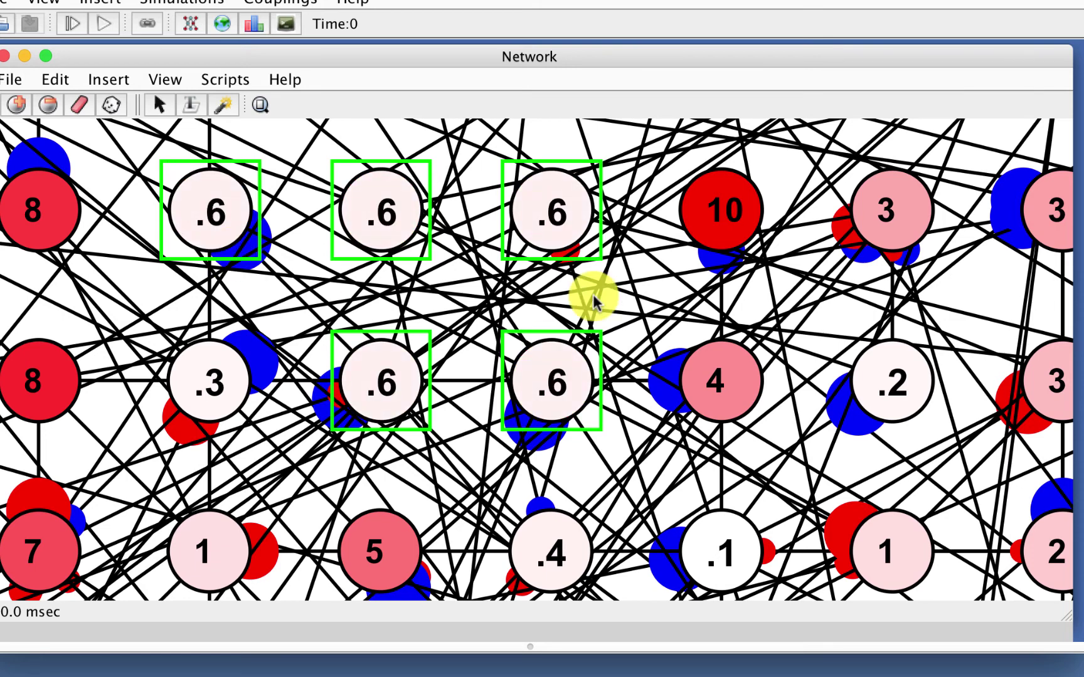
pyautogui.click(264, 108)
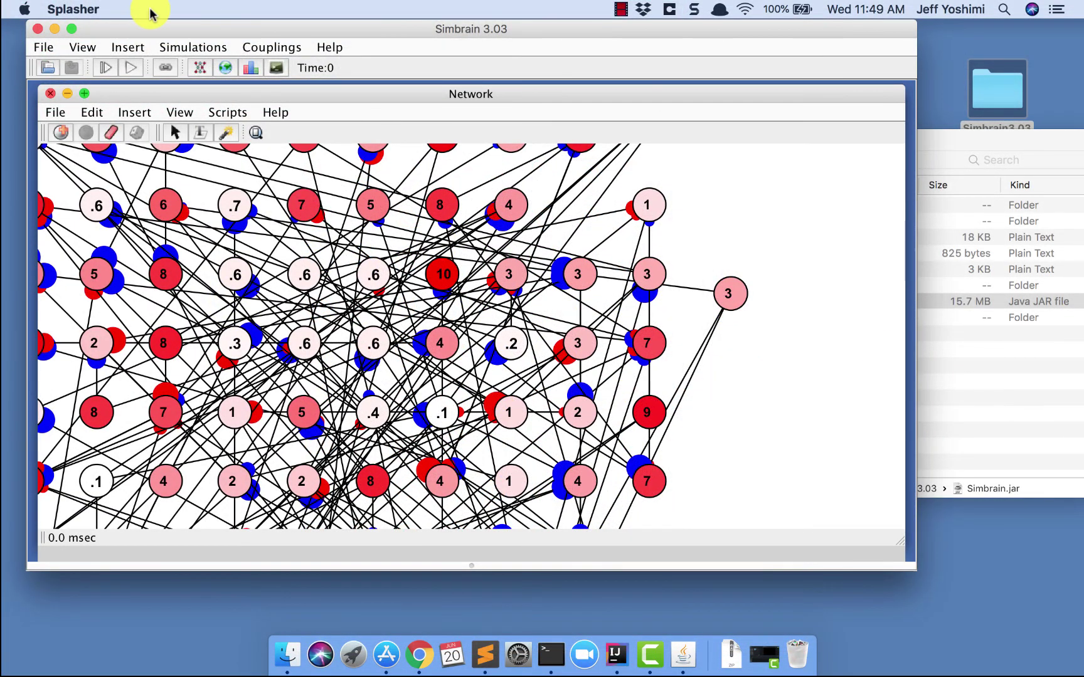
# Step: Look over the simulation scripts list, and switch to Finder to open barChart.bsh from the scripts folder's scriptmenu subfolder
pyautogui.click(193, 44)
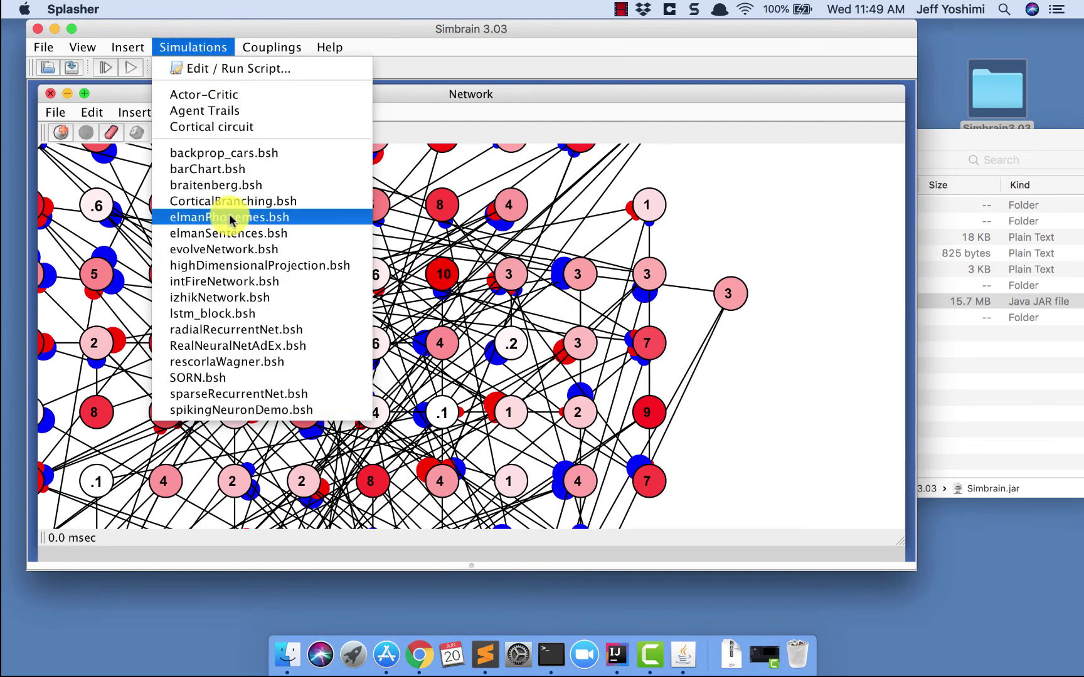
pyautogui.click(943, 305)
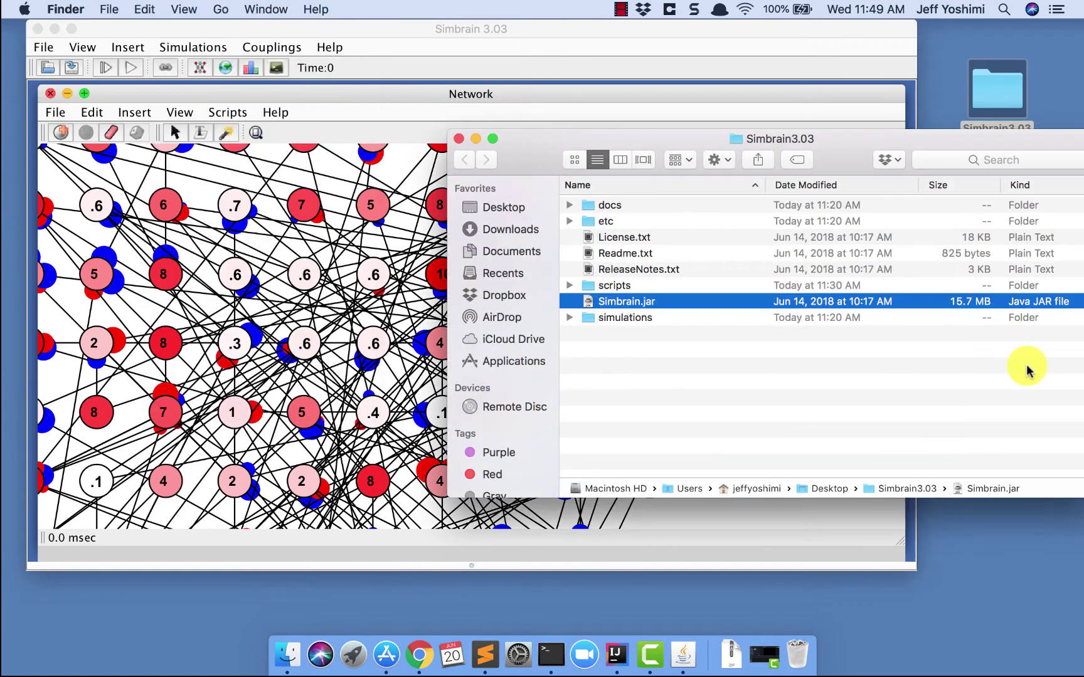
pyautogui.doubleClick(645, 288)
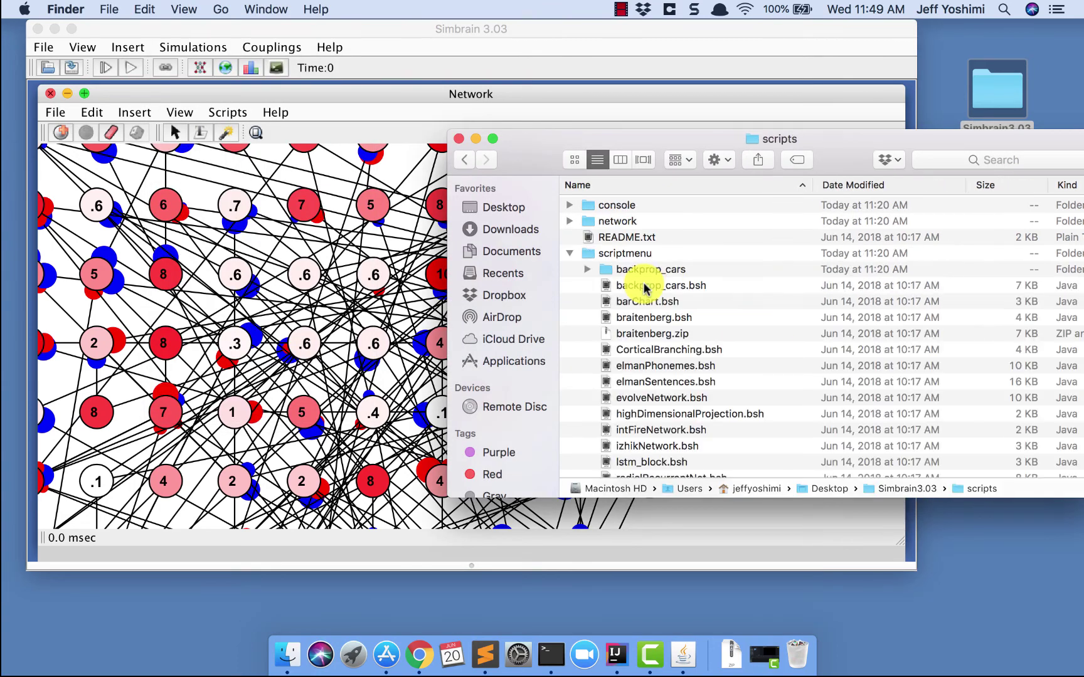
pyautogui.doubleClick(642, 302)
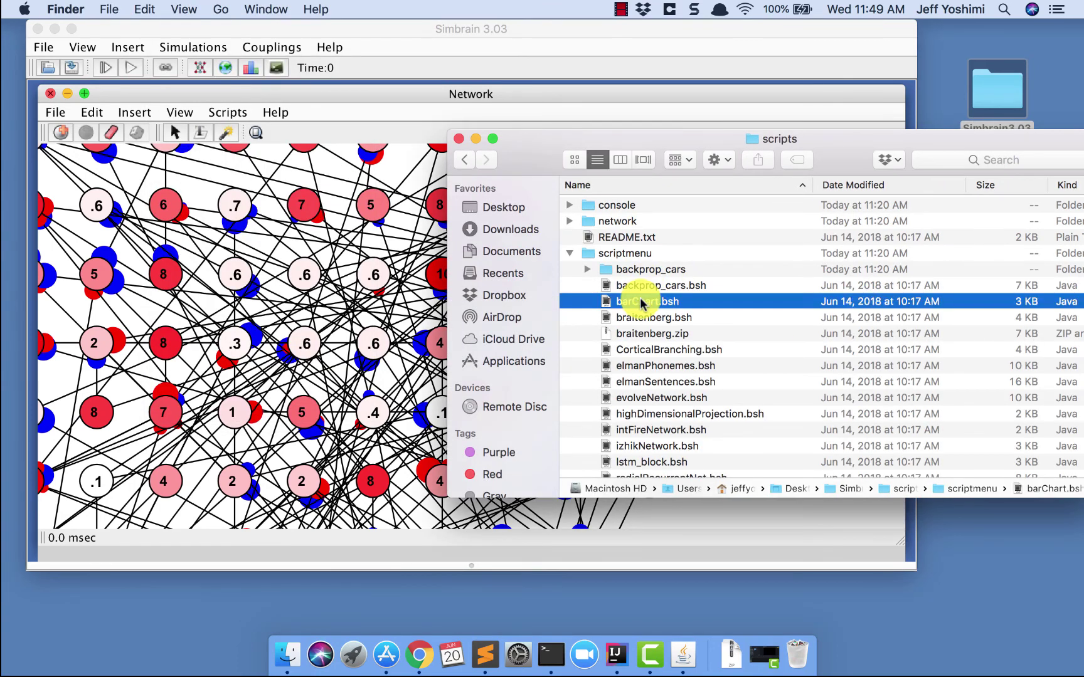
# Step: Read through the barChart.bsh code in Sublime Text from the imports to the coupling section, and close it
pyautogui.moveTo(642, 38); pyautogui.dragTo(363, 34)
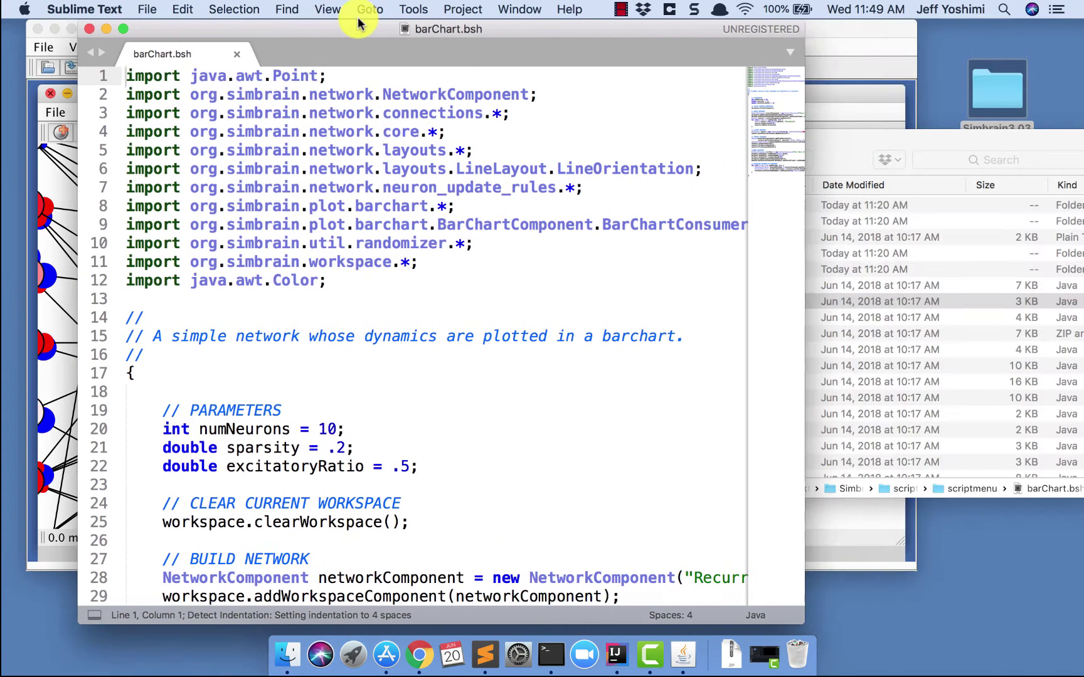
pyautogui.scroll(-10, 483, 305)
pyautogui.scroll(-5, 483, 304)
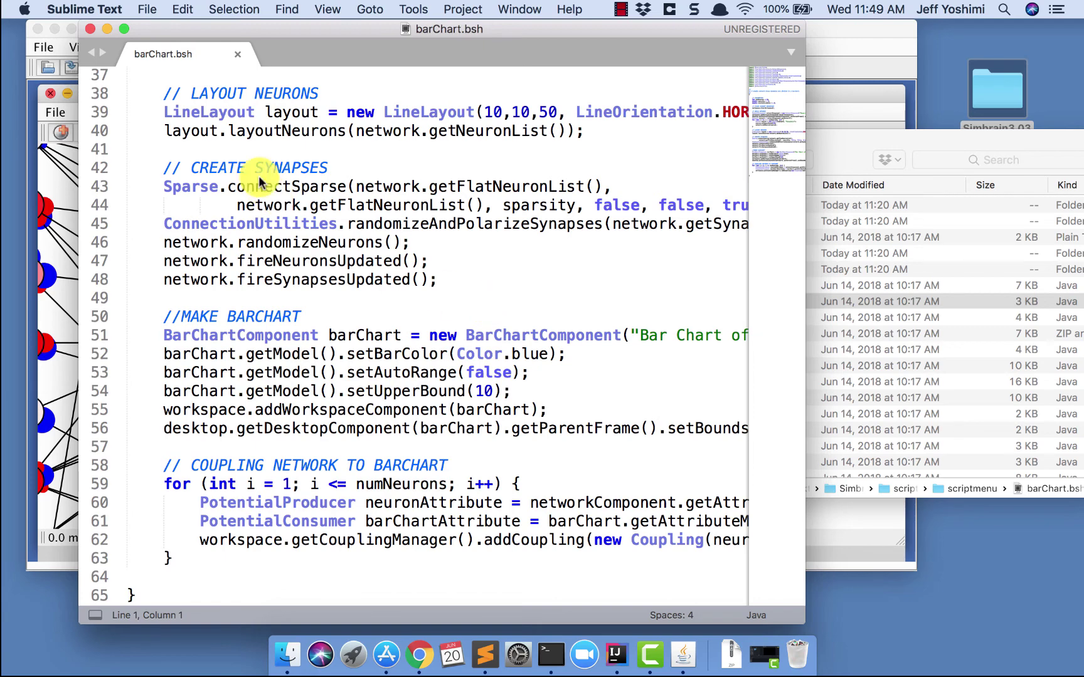
pyautogui.click(90, 29)
# Step: Look over Simbrain's built-in simulations, and switch to the simbrain project in IntelliJ IDEA in full screen
pyautogui.click(193, 47)
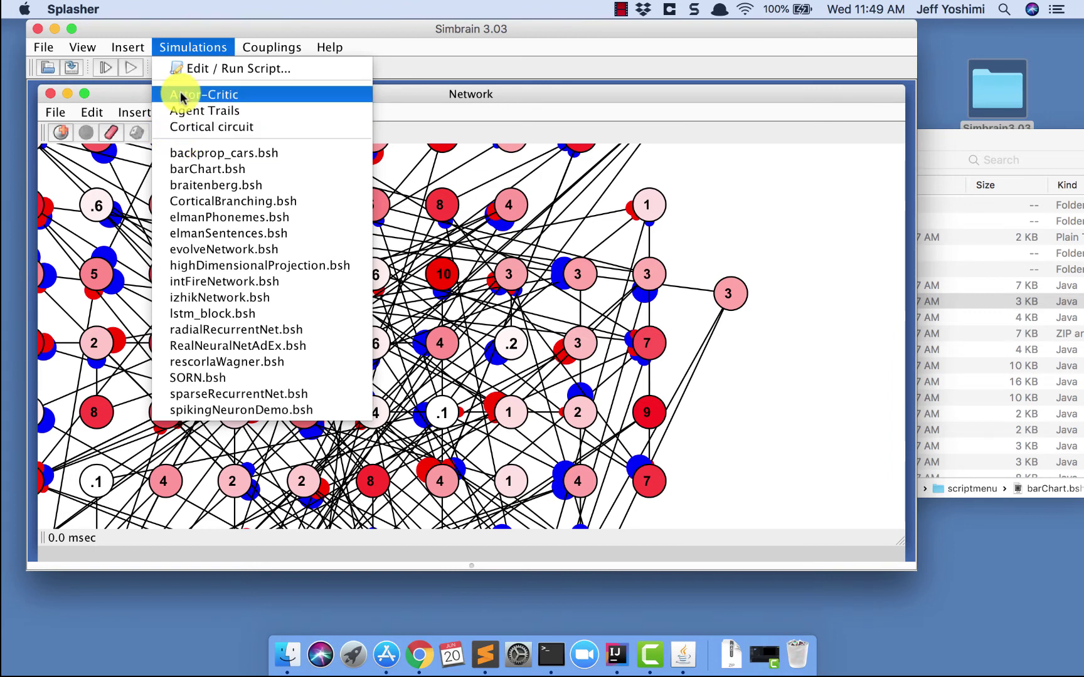
pyautogui.click(181, 32)
pyautogui.click(617, 656)
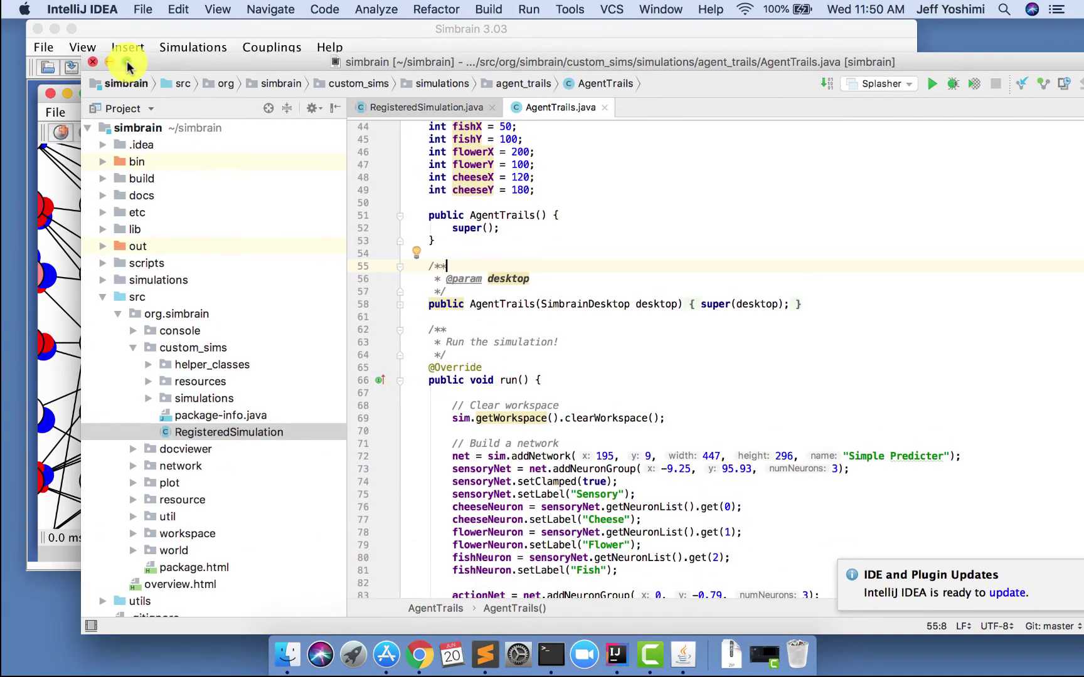
pyautogui.click(127, 61)
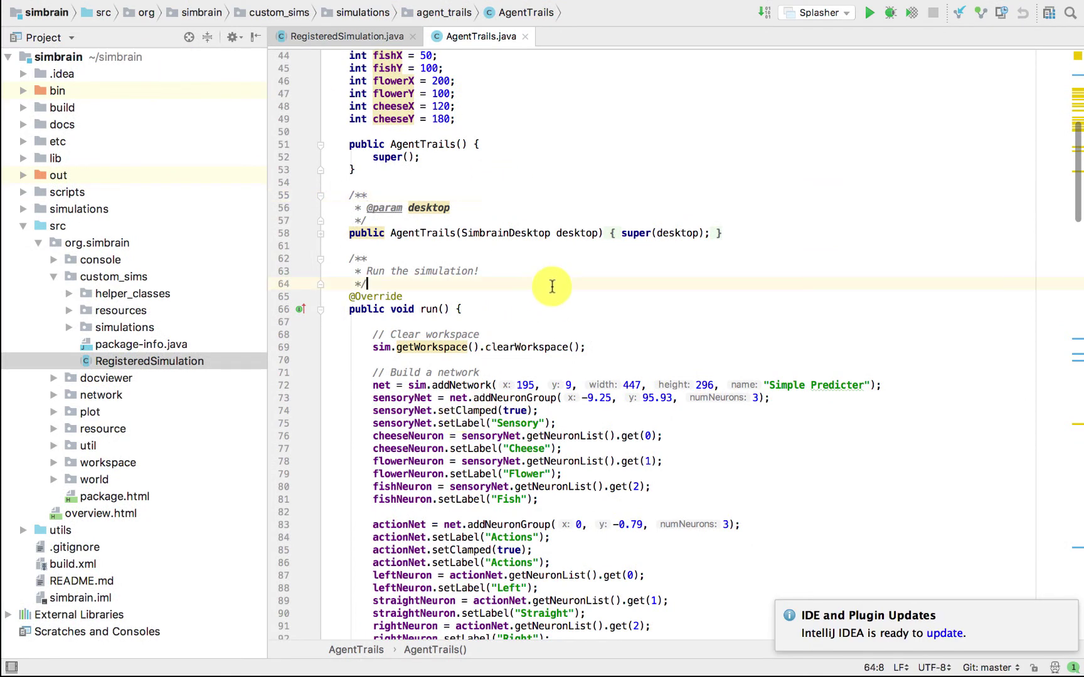
# Step: Close the open editor files and reopen the RegisteredSimulation class from the custom_sims package
pyautogui.press('super+w')
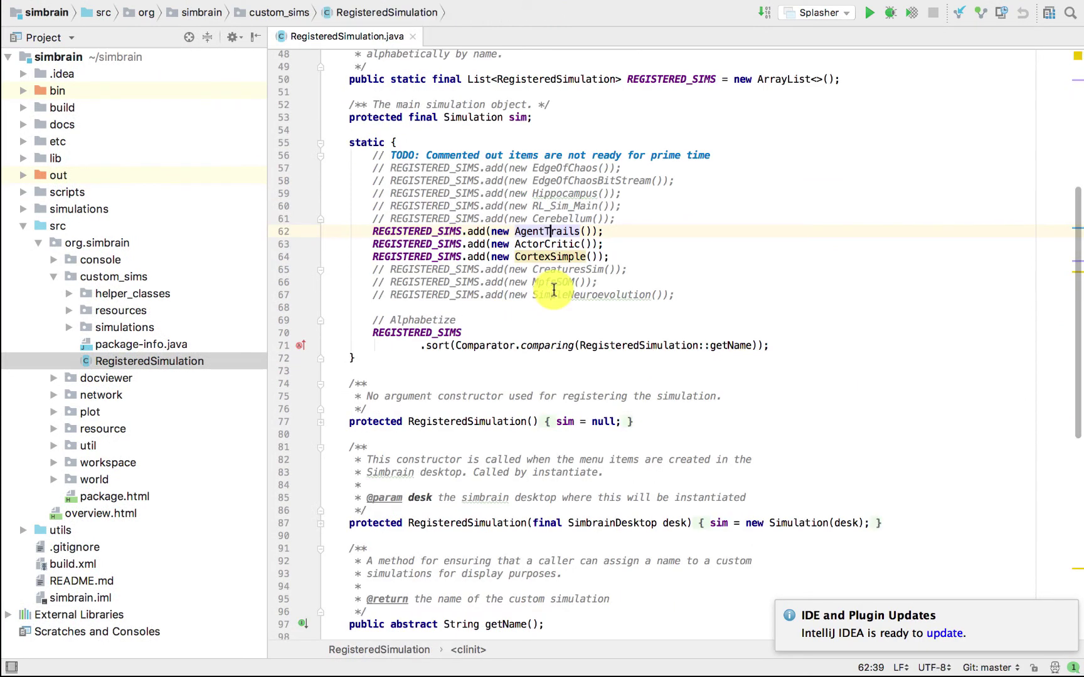
pyautogui.press('super+w')
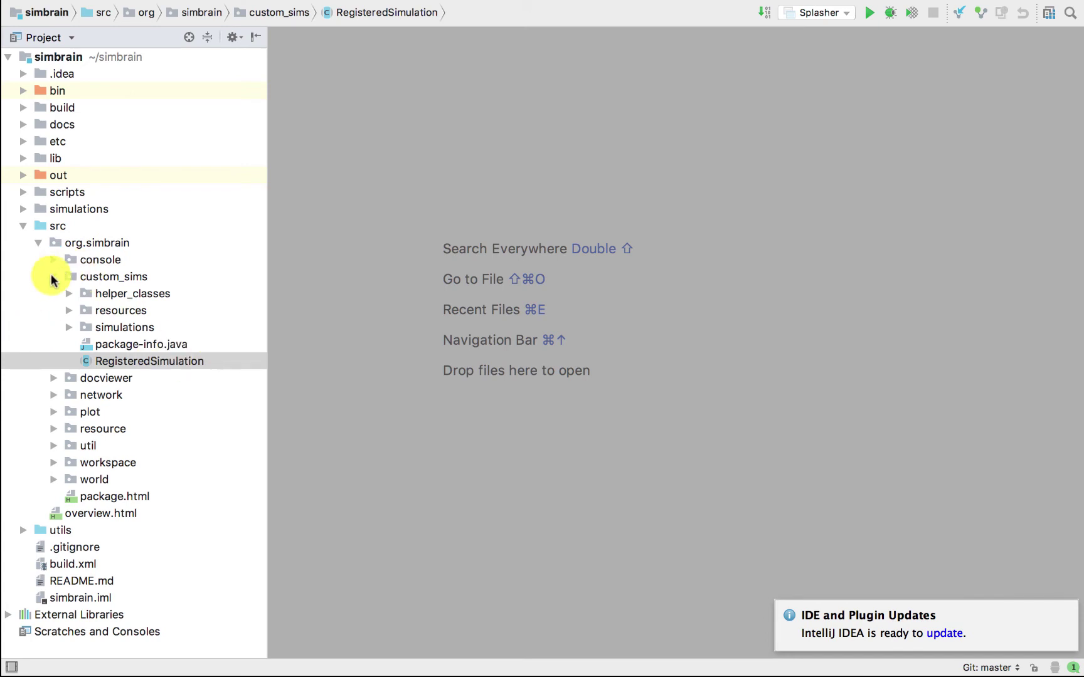
pyautogui.click(153, 356)
pyautogui.doubleClick(151, 353)
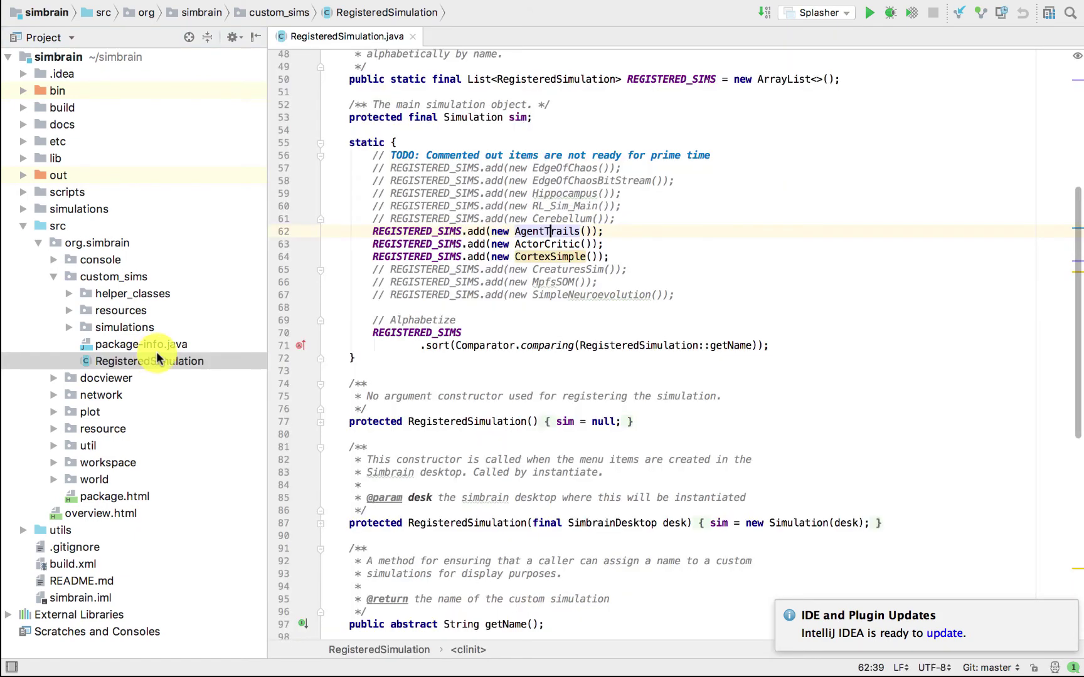
# Step: Examine the active and commented-out simulation registrations in RegisteredSimulation.java and the subpackages of the simulations package
pyautogui.click(629, 238)
pyautogui.press('Right')
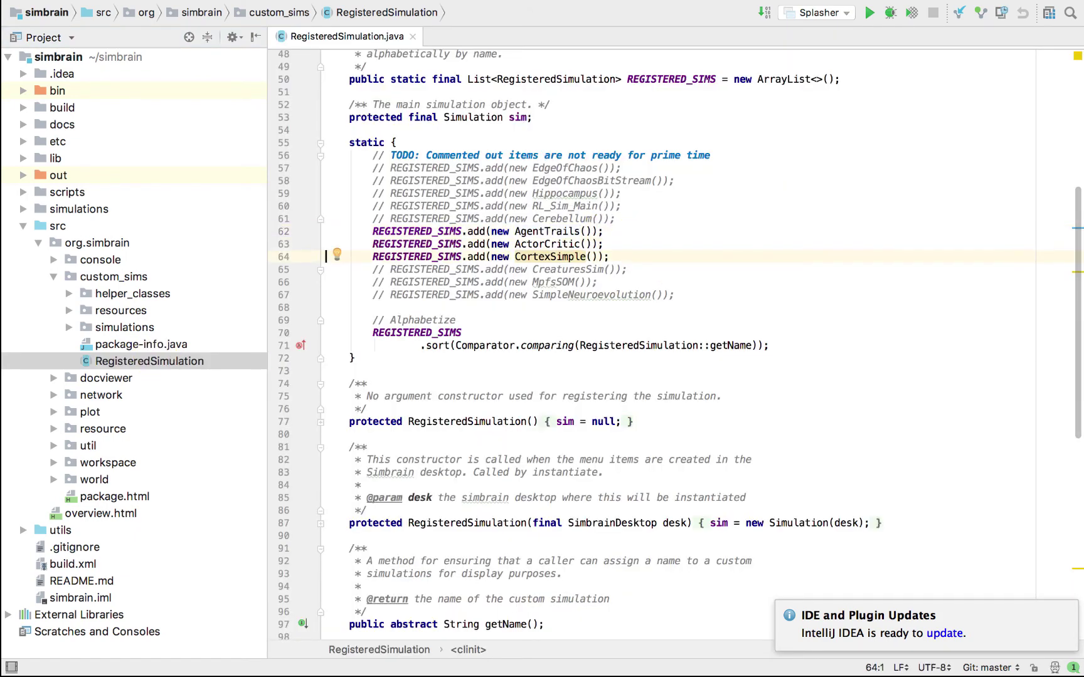
pyautogui.click(69, 327)
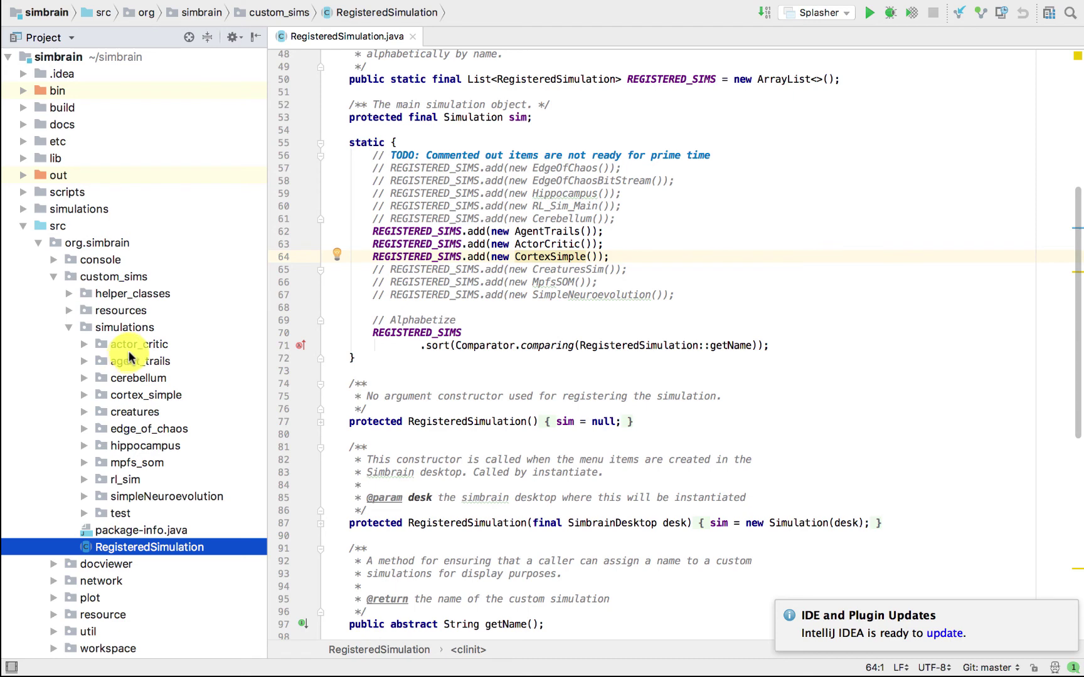
pyautogui.click(68, 329)
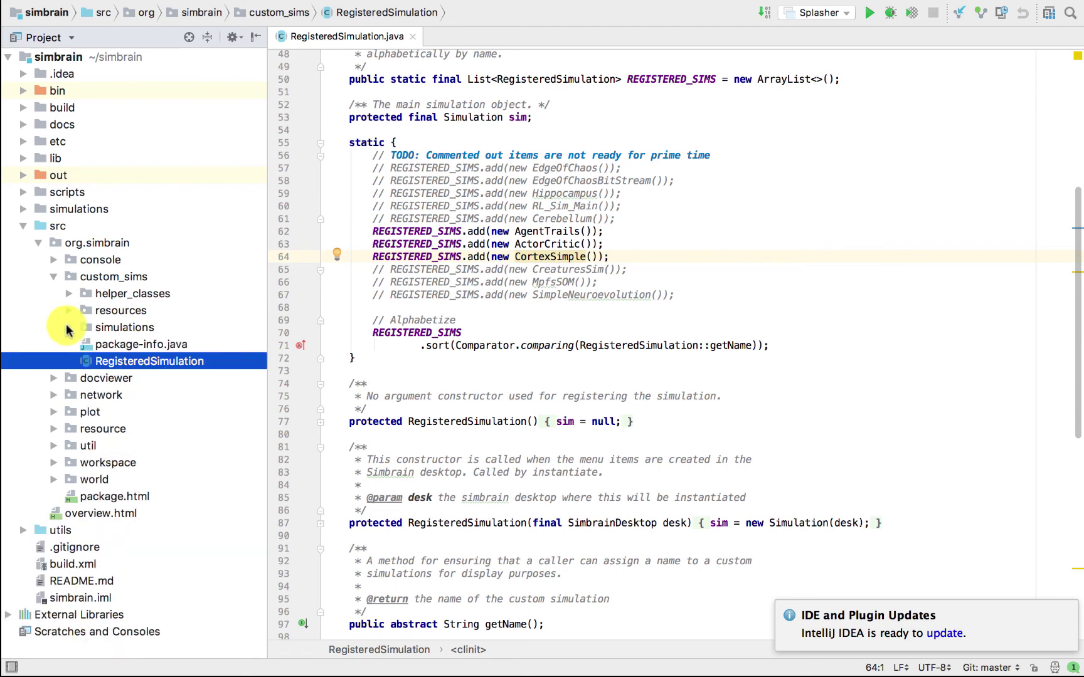
pyautogui.click(522, 180)
pyautogui.click(525, 206)
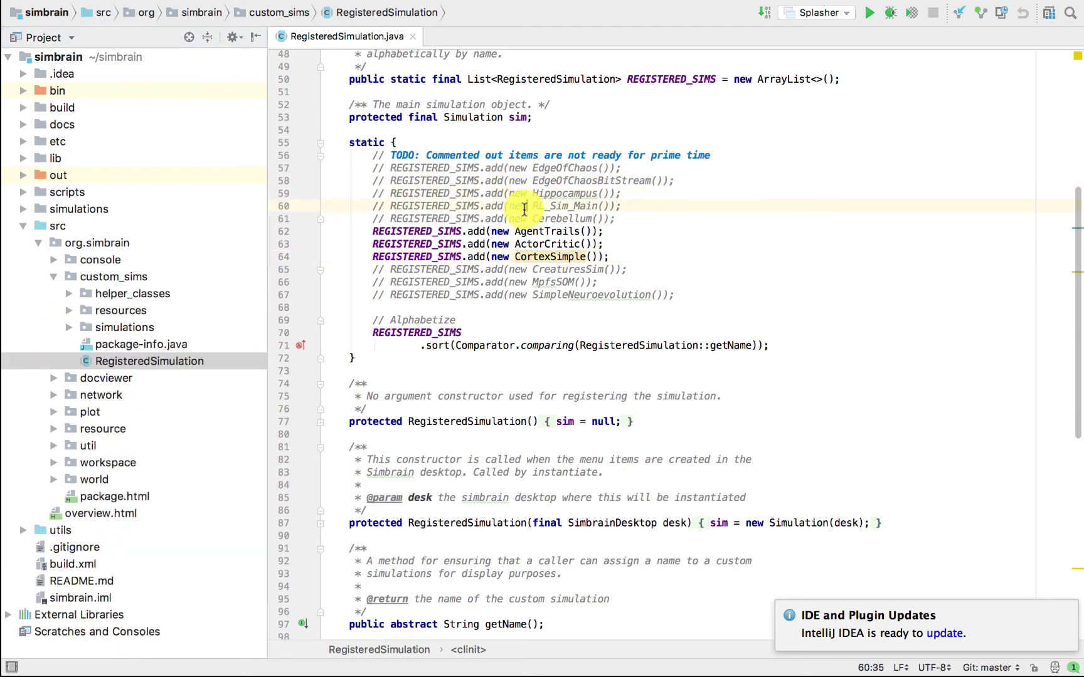
pyautogui.click(544, 269)
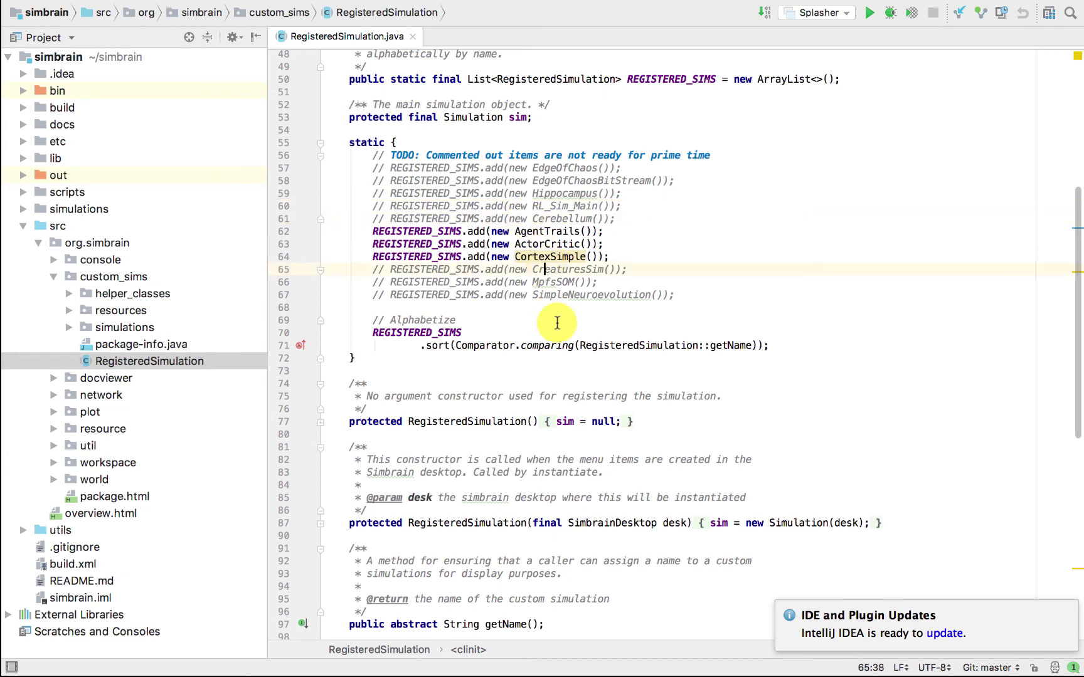
# Step: Open the CortexSimple class from its registration line and look at its connectLayers method
pyautogui.keyDown('super'); pyautogui.click(548, 256); pyautogui.keyUp('super')
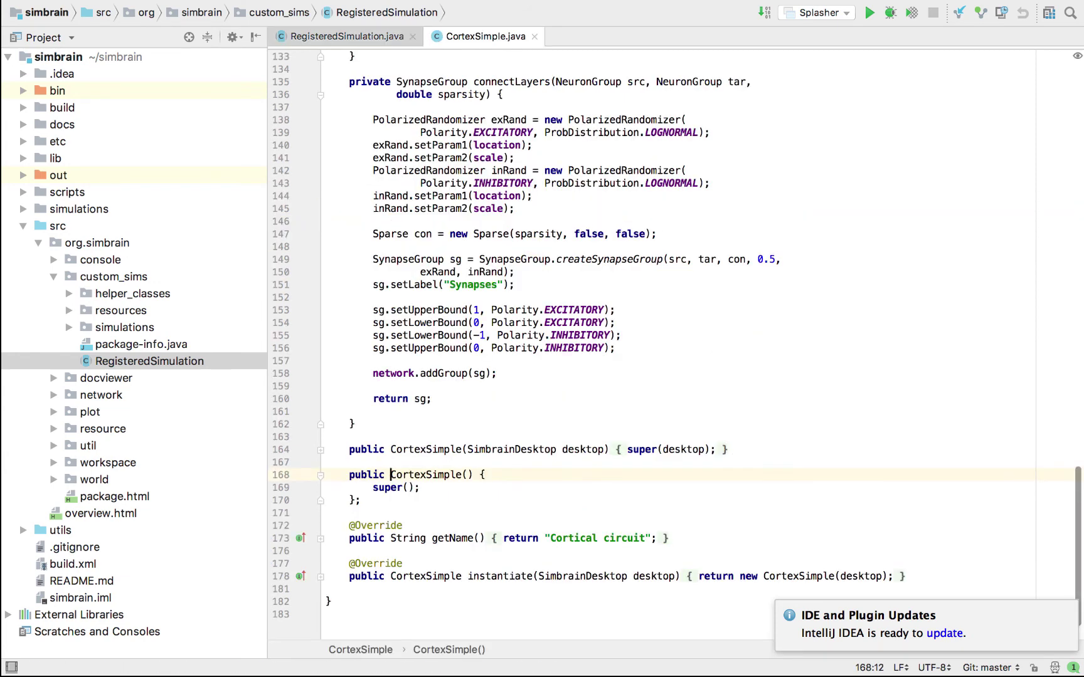
pyautogui.scroll(5, 469, 430)
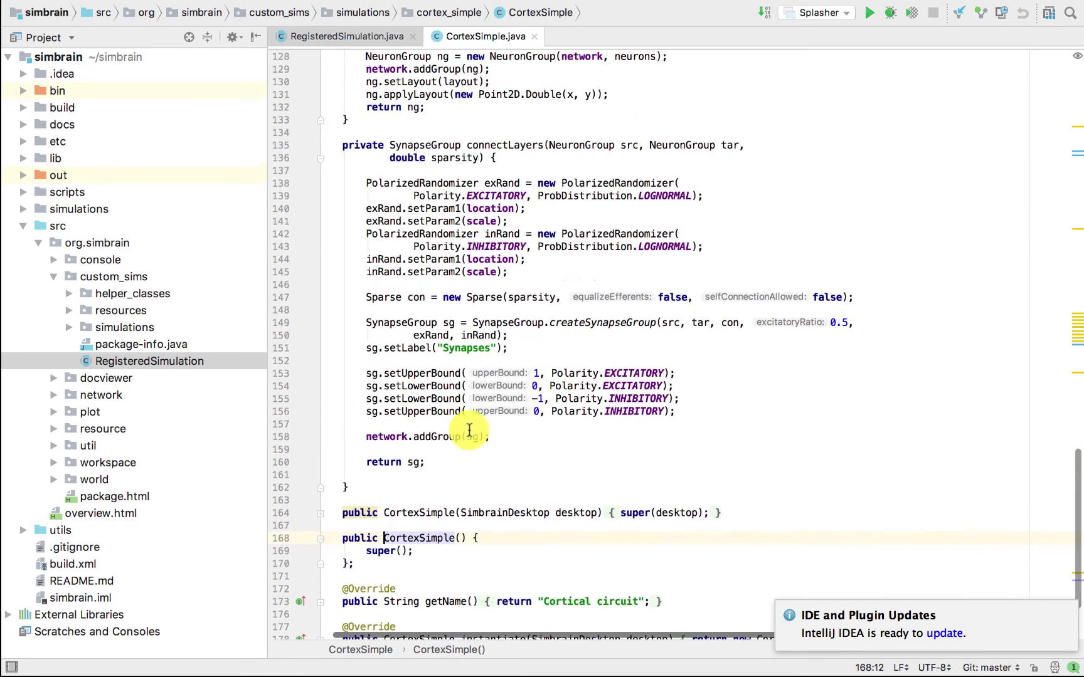
# Step: List the available members of exRand by starting an "exRand." statement on a new line after exRand.setParam2(scale) in connectLayers
pyautogui.click(524, 277)
pyautogui.press('Return')
pyautogui.write('exRand.')
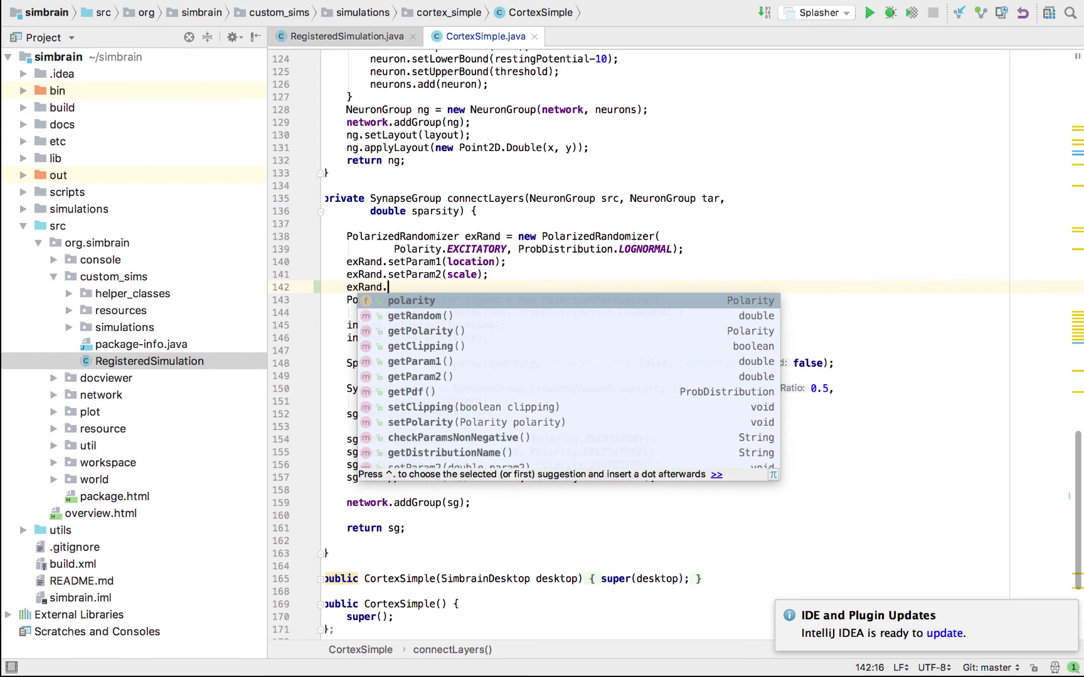
pyautogui.press('Escape')
# Step: Turn the new line into the undeclared symbol exRand123 to trigger error checking, and delete that line
pyautogui.press('Left')
pyautogui.write('1')
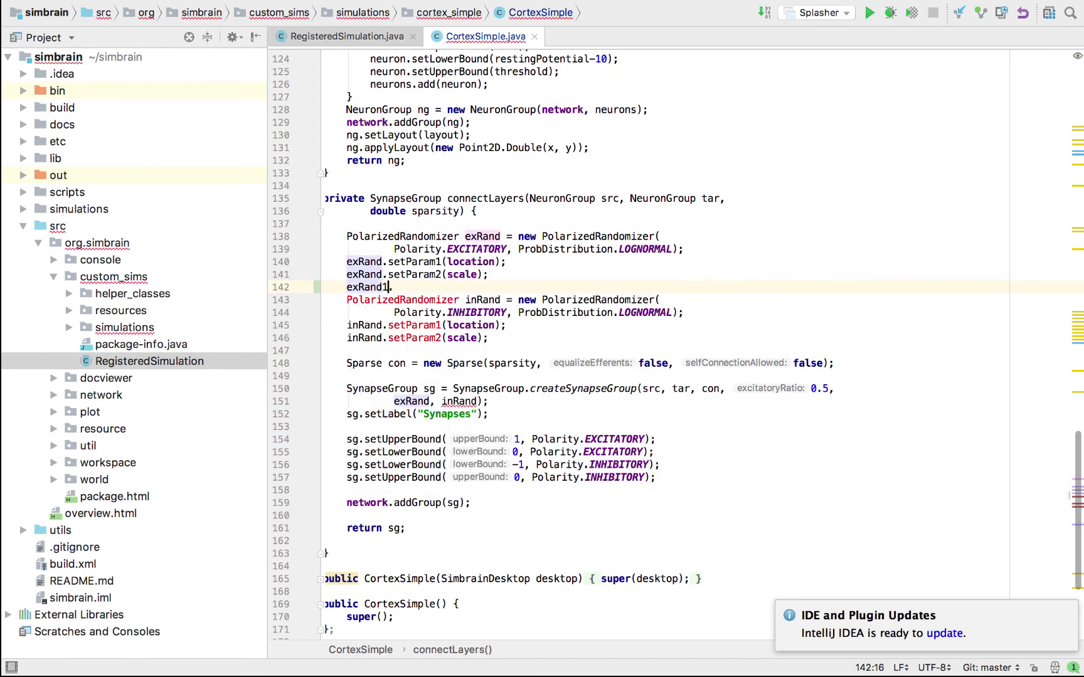
pyautogui.press('Delete')
pyautogui.press('Down')
pyautogui.press('Down')
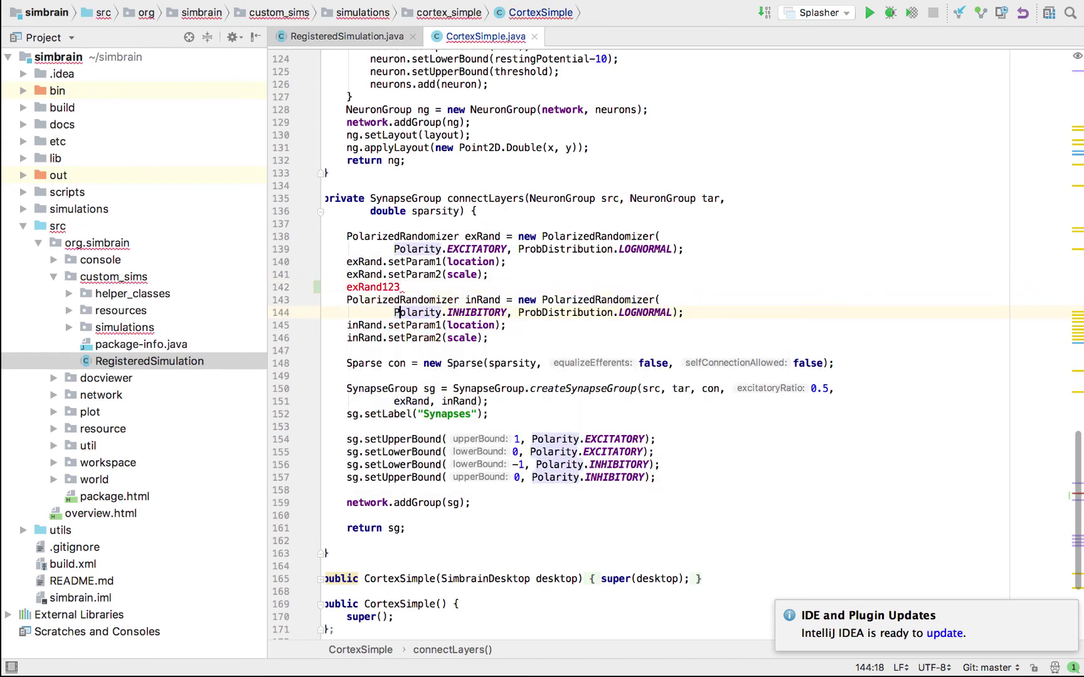
pyautogui.press('Up')
pyautogui.press('Up')
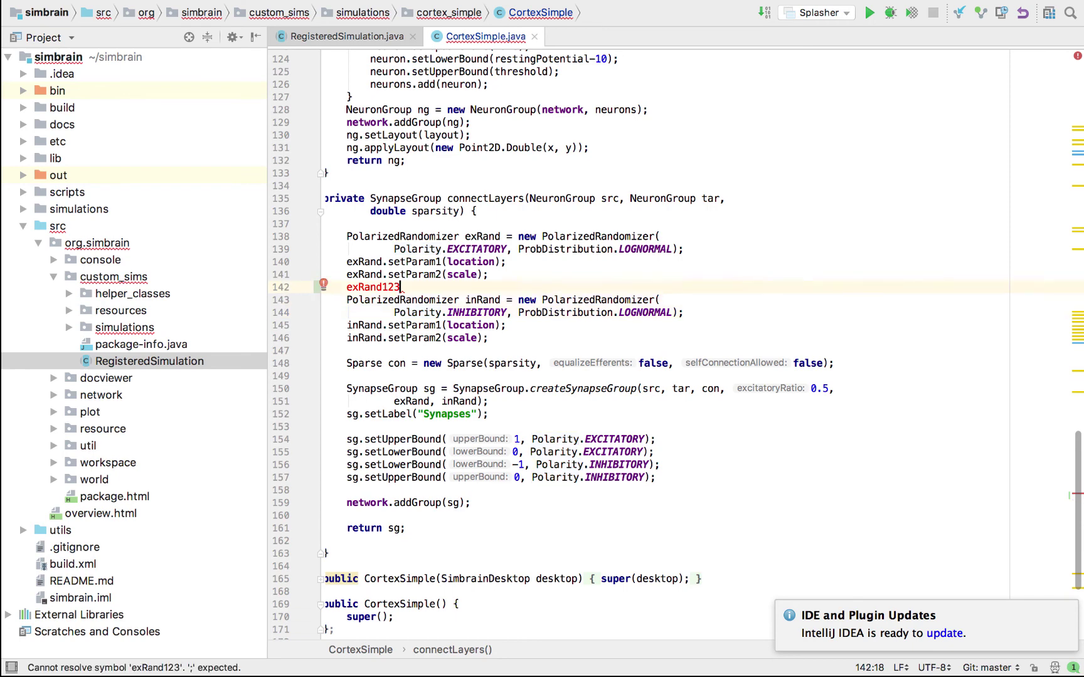
pyautogui.hotkey('shift', 'Home')
pyautogui.press('BackSpace')
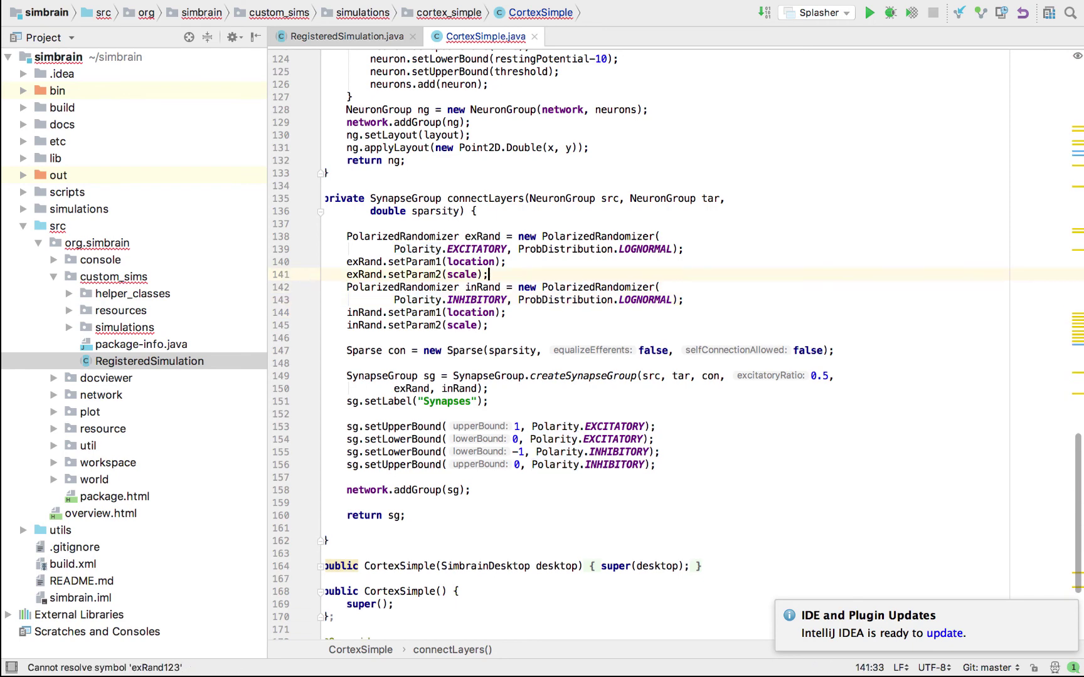
# Step: Look over the classes in the helper_classes package and the earlier code of CortexSimple.java
pyautogui.click(68, 294)
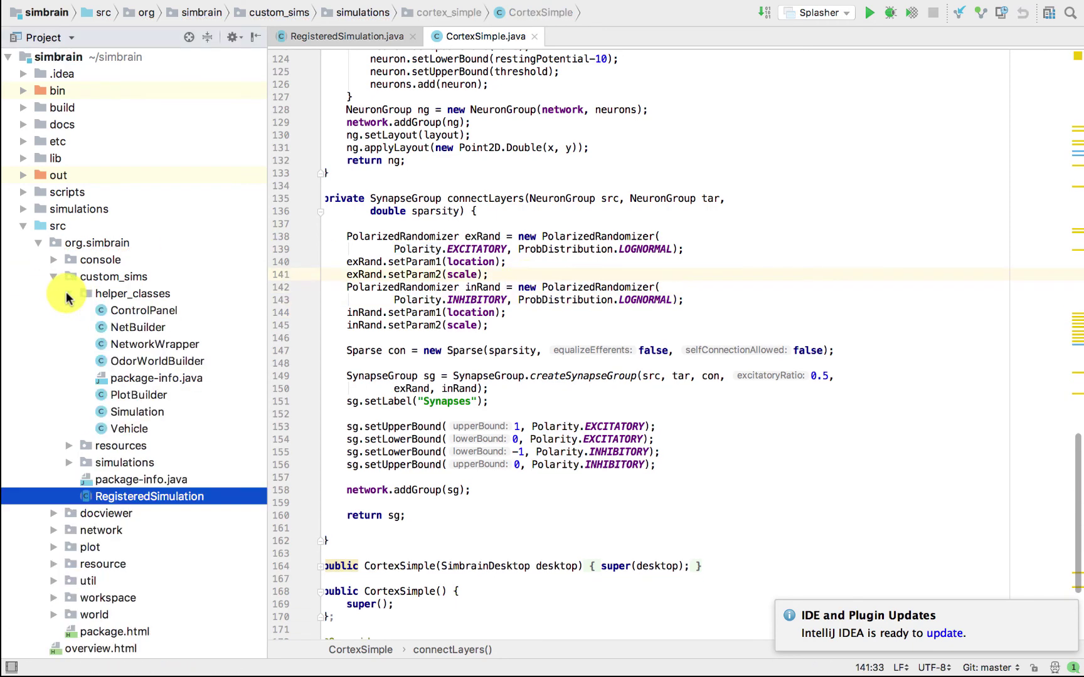
pyautogui.click(68, 294)
pyautogui.hscroll(-2, 620, 269)
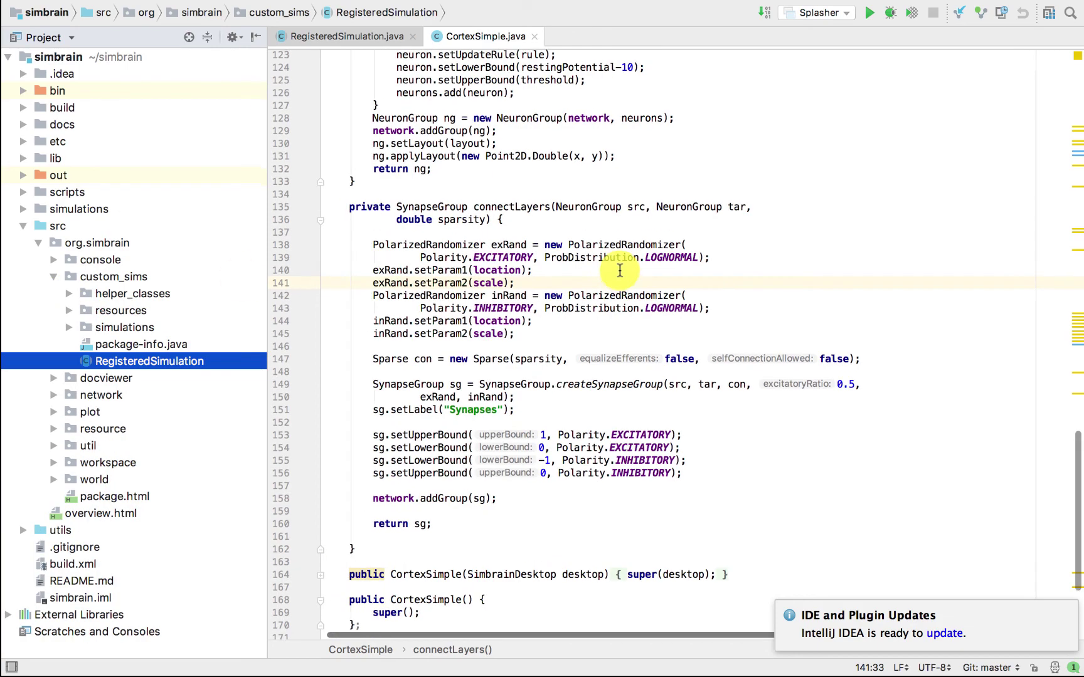
pyautogui.scroll(20, 619, 269)
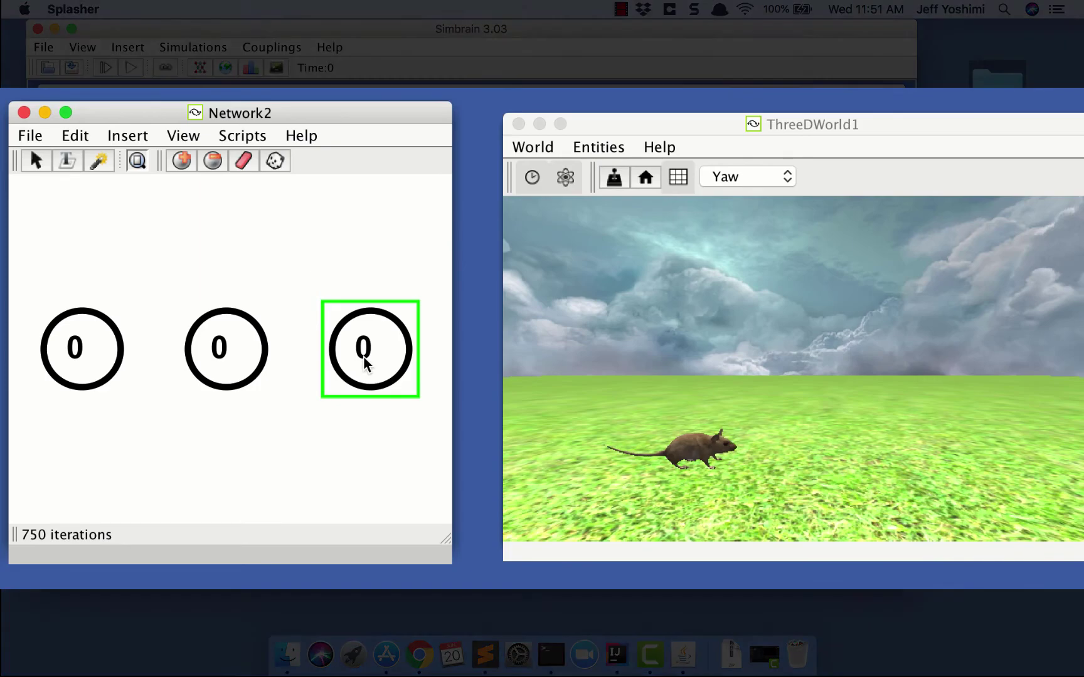
# Step: In Simbrain's Network2, lower the third neuron's activation to -.5 and raise the middle neuron's to .3
pyautogui.press('Down')
pyautogui.press('Down')
pyautogui.press('Down')
pyautogui.press('Down')
pyautogui.press('Down')
pyautogui.press('Down')
pyautogui.press('Down')
pyautogui.press('Down')
pyautogui.press('Down')
pyautogui.press('Down')
pyautogui.click(249, 356)
pyautogui.press('Up')
pyautogui.press('Up')
pyautogui.press('Up')
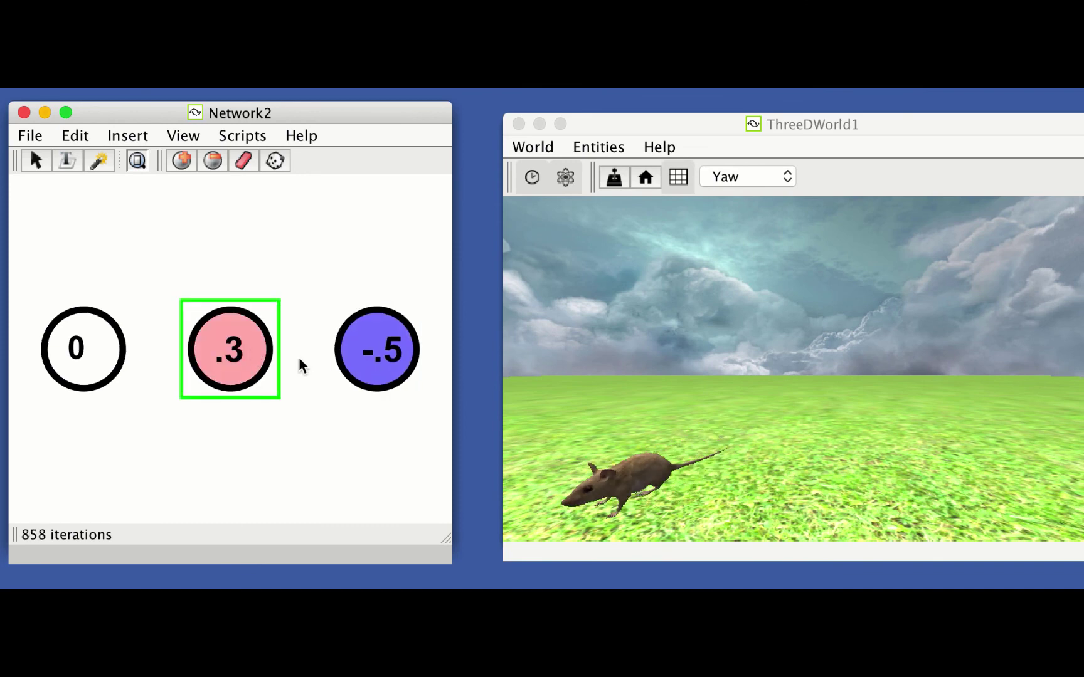
# Step: Clear the third neuron's activation to 0 and raise the middle neuron's activation further in Network2
pyautogui.click(397, 362)
pyautogui.press('c')
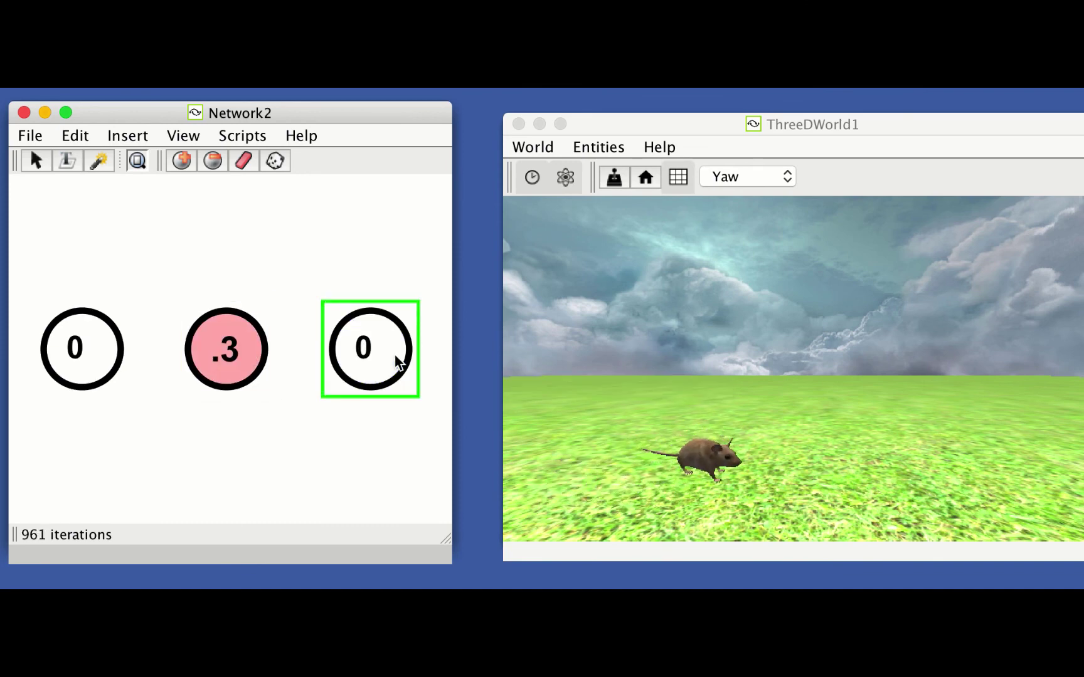
pyautogui.click(238, 352)
pyautogui.press('Up')
pyautogui.press('Up')
pyautogui.press('Up')
pyautogui.press('Up')
pyautogui.press('Up')
pyautogui.press('Up')
pyautogui.press('Up')
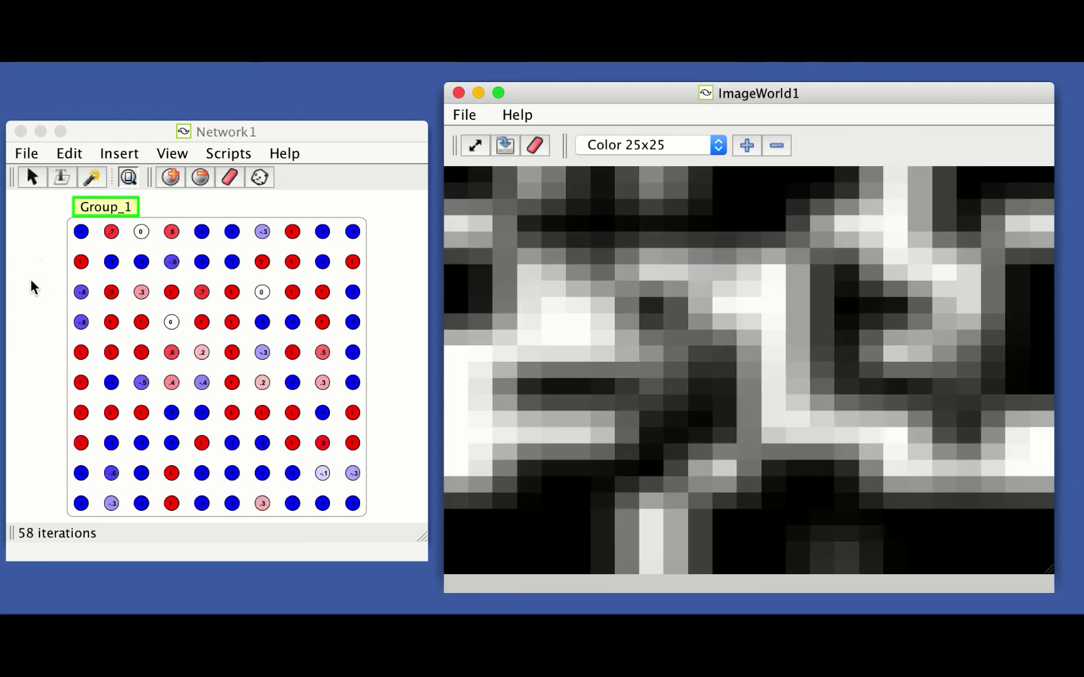
# Step: Clear the activations of all Group_1 neurons in Network1 to 0, and activate individual neurons with the wand
pyautogui.click(31, 287)
pyautogui.press('n')
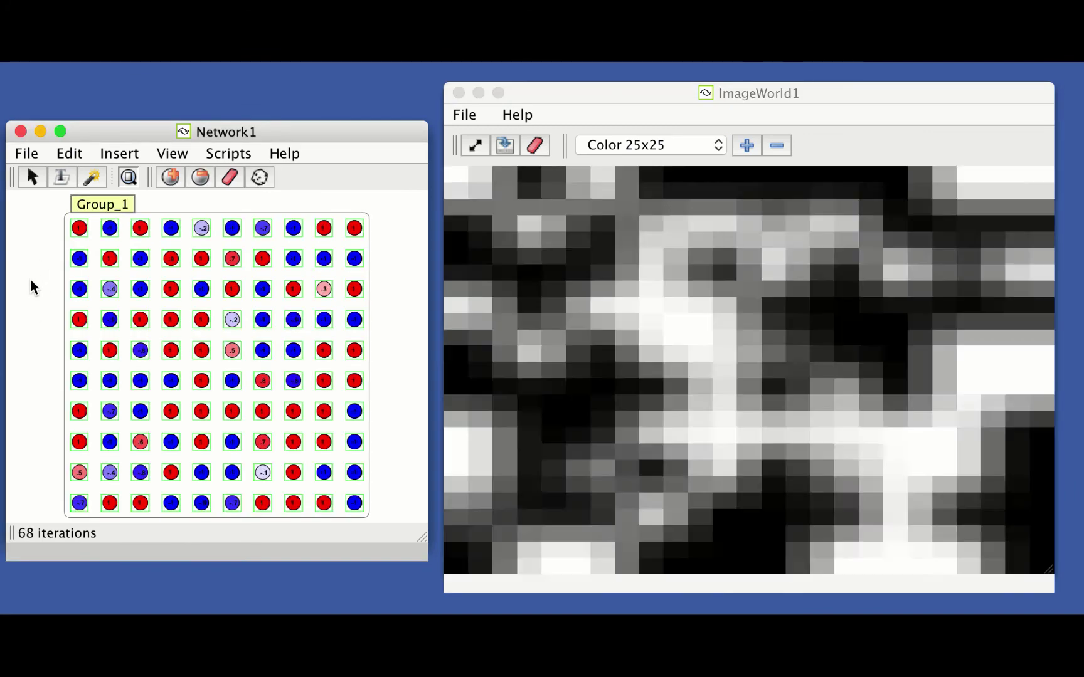
pyautogui.press('c')
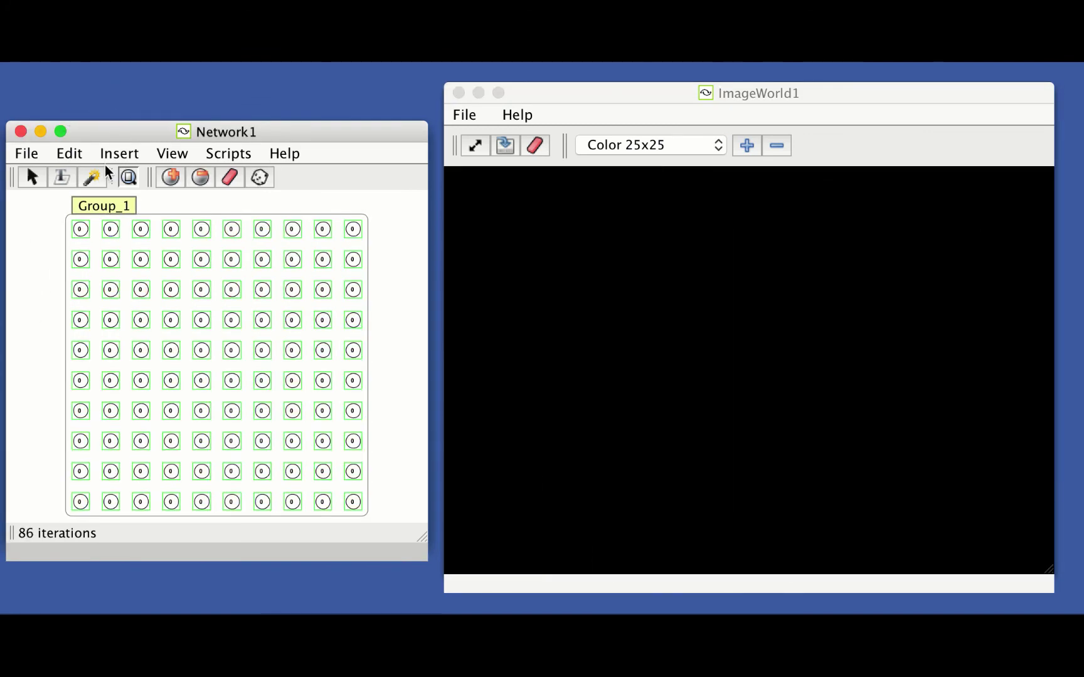
pyautogui.click(99, 207)
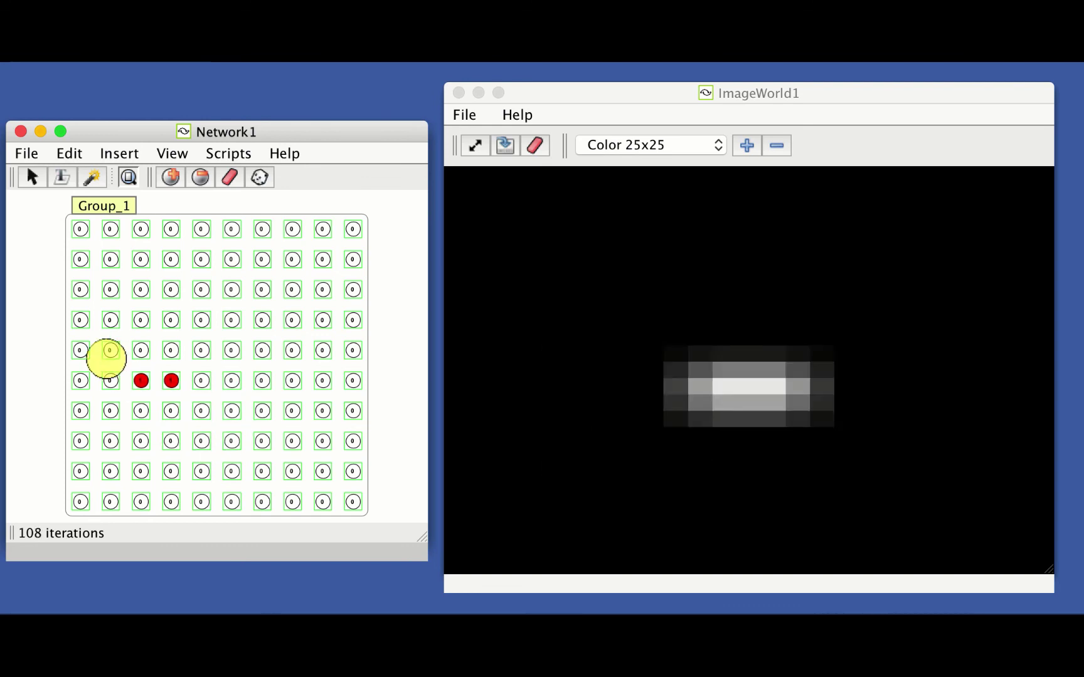